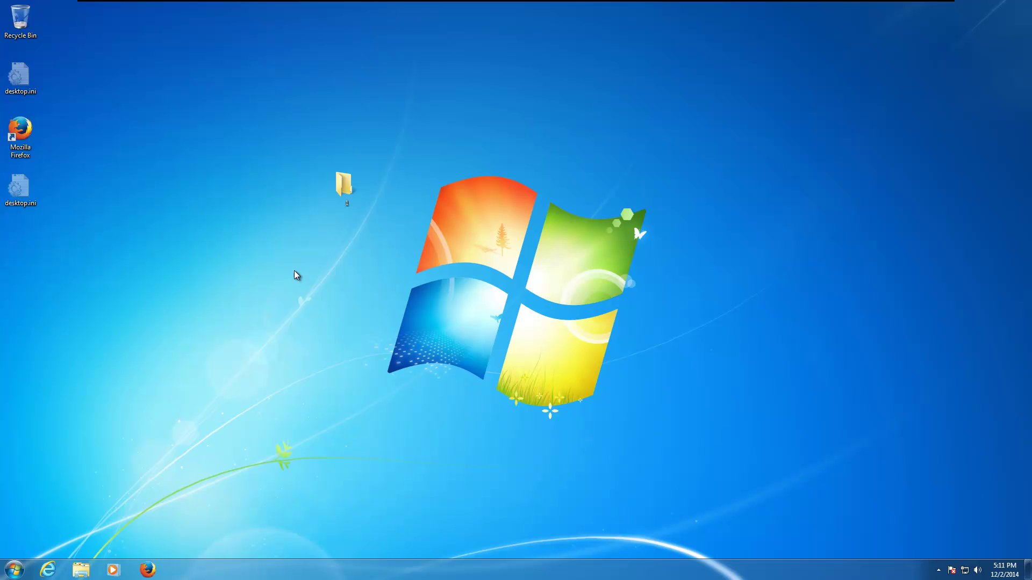
- Open desktop folder 1 and scroll through its 123 extensionless, hash-named files
{"action": "double_click", "coordinate": [338, 184]}
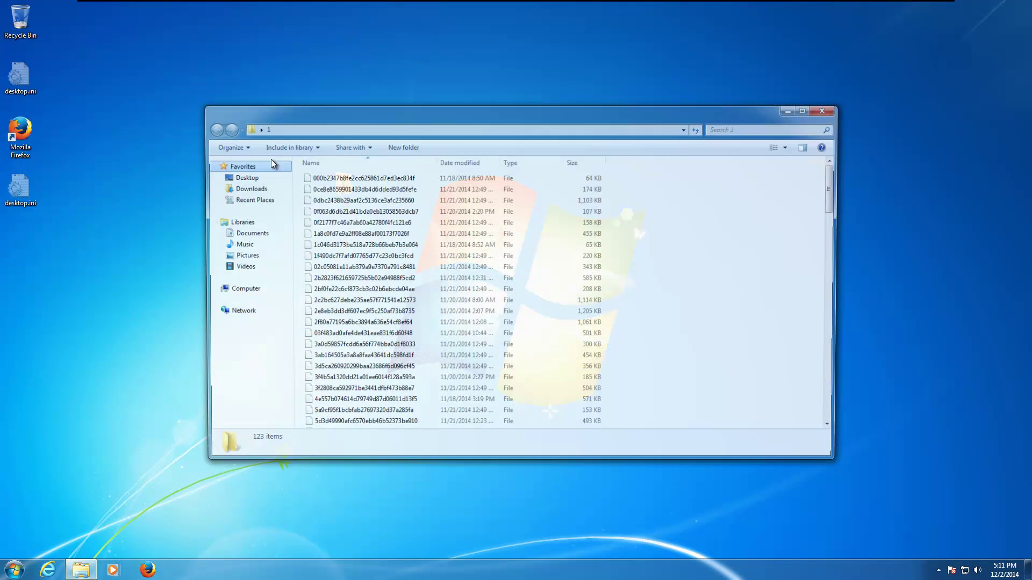
{"action": "scroll", "coordinate": [407, 252], "scroll_direction": "down", "scroll_amount": 3}
{"action": "scroll", "coordinate": [407, 252], "scroll_direction": "down", "scroll_amount": 20}
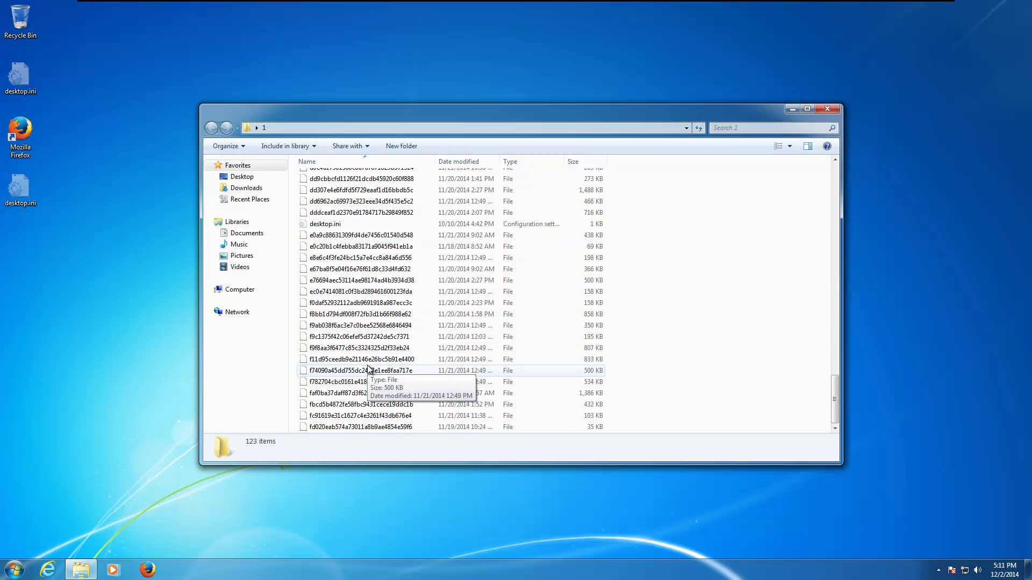
- Launch an administrator Command Prompt from the Start menu search for cmd
{"action": "left_click", "coordinate": [5, 571]}
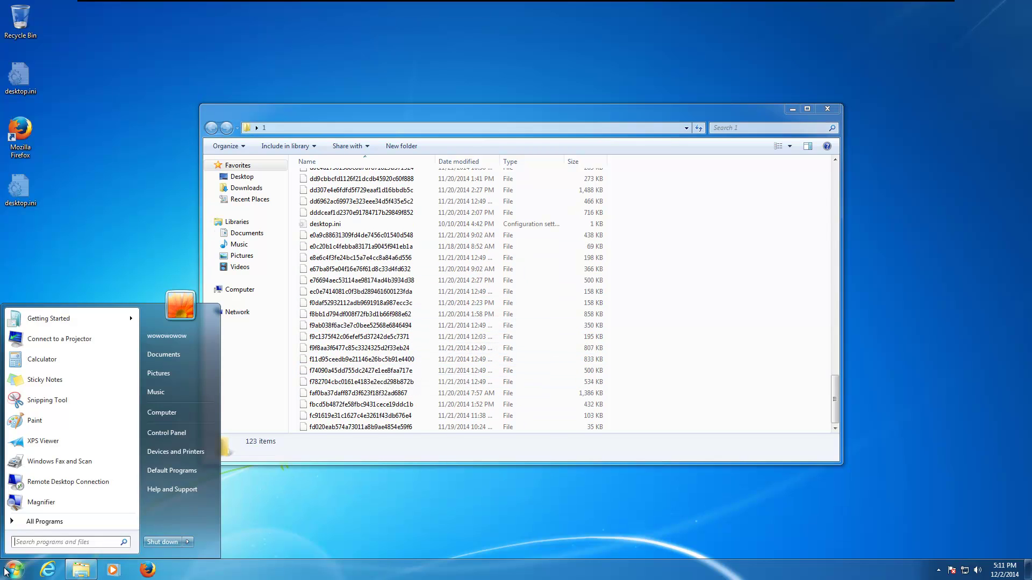
{"action": "type", "text": "cmd"}
{"action": "key", "text": "Return"}
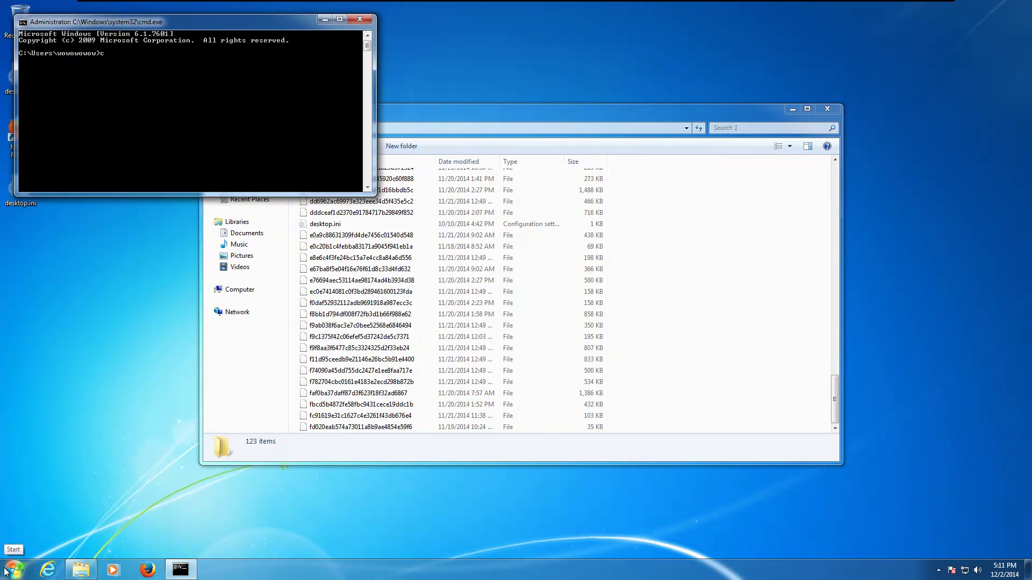
- Change into Desktop\1 and run 'rename * *.exe' on every file
{"action": "type", "text": "cd d"}
{"action": "key", "text": "Tab"}
{"action": "key", "text": "Return"}
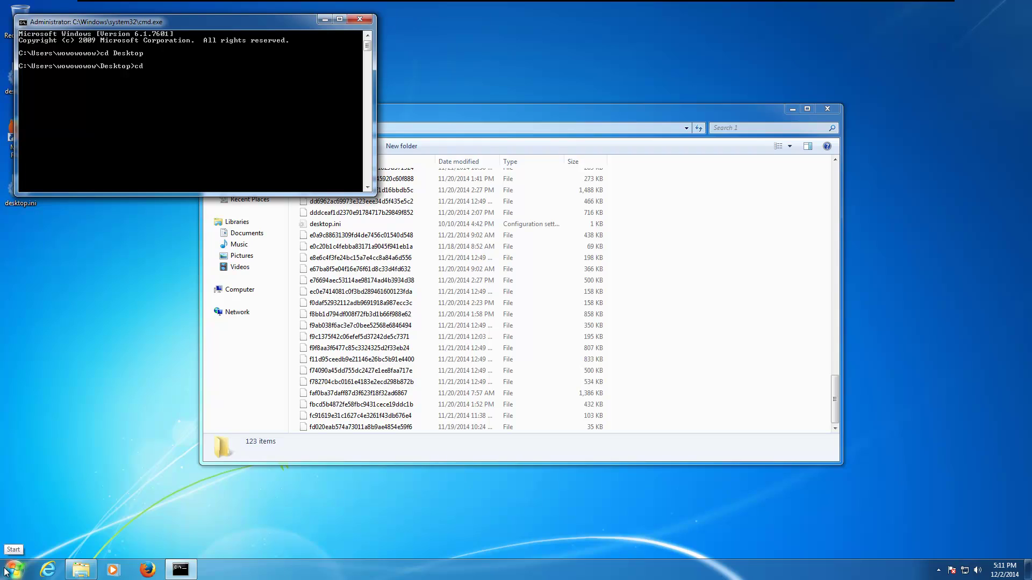
{"action": "type", "text": "cd 1"}
{"action": "key", "text": "Return"}
{"action": "type", "text": "rename"}
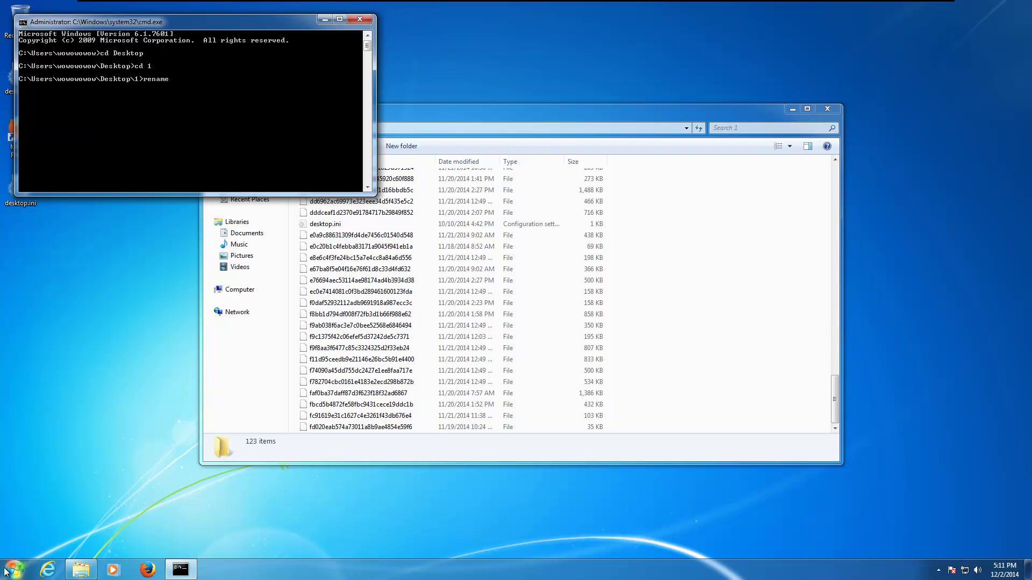
{"action": "type", "text": " * *.exe"}
{"action": "key", "text": "Return"}
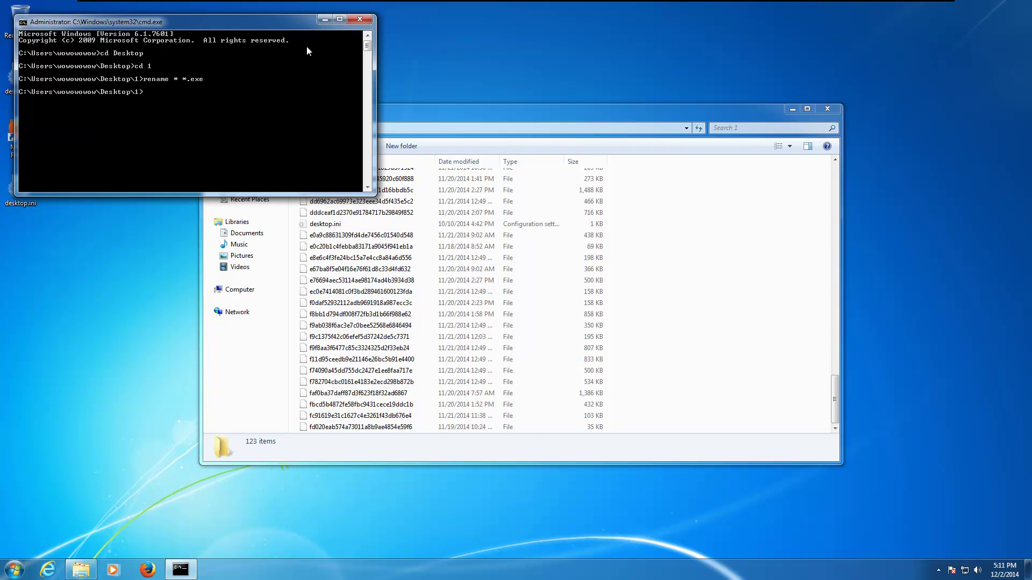
- Close the console and scroll folder 1 to confirm all files are now .exe Applications
{"action": "left_click", "coordinate": [368, 19]}
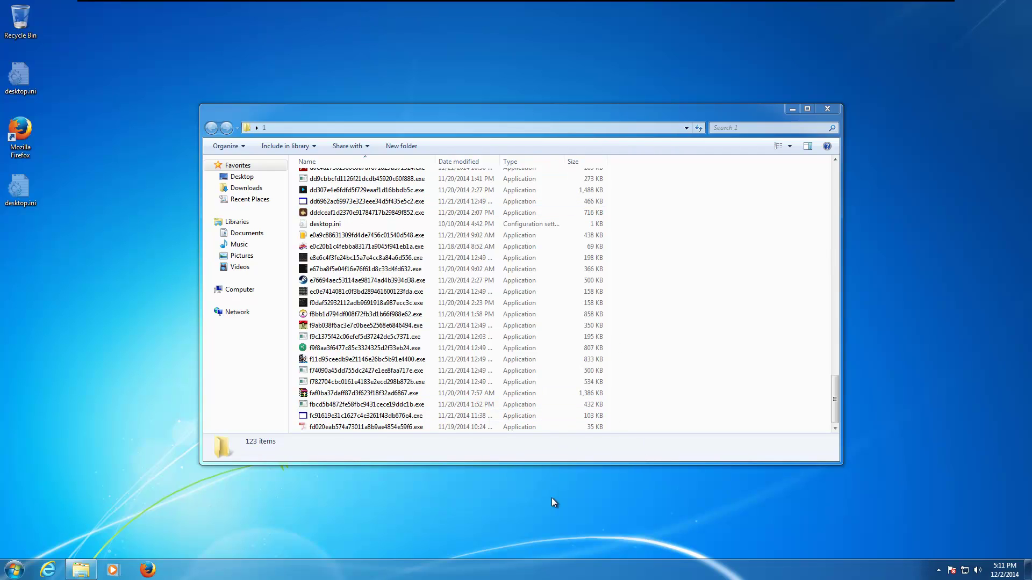
{"action": "left_click", "coordinate": [717, 338]}
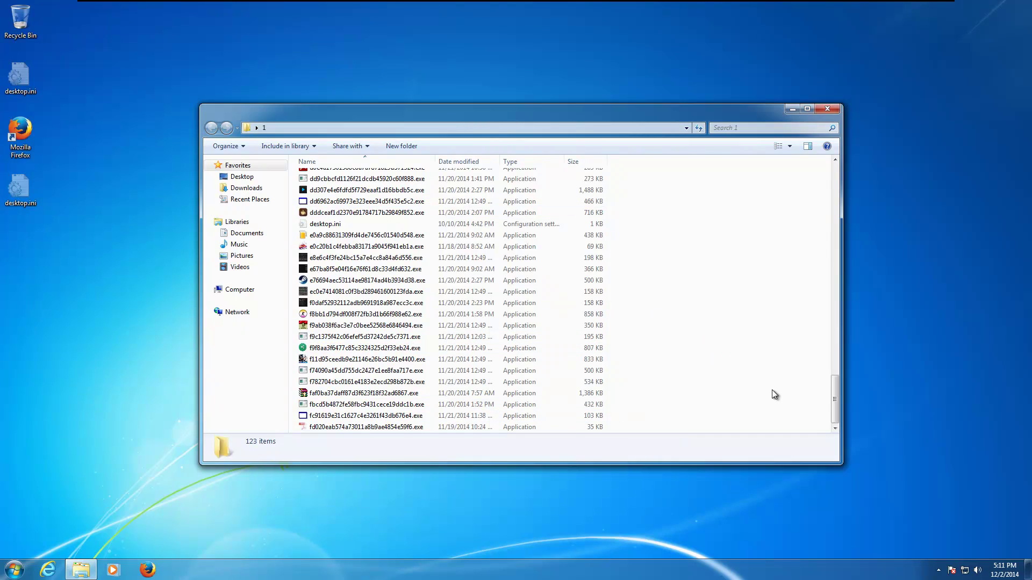
{"action": "left_click_drag", "start_coordinate": [835, 404], "coordinate": [782, 165]}
{"action": "scroll", "coordinate": [724, 275], "scroll_direction": "down", "scroll_amount": 20}
- Launch a batch of five samples and dismiss the three resulting 'not a valid Win32' errors
{"action": "left_click_drag", "start_coordinate": [637, 424], "coordinate": [553, 386]}
{"action": "left_click_drag", "start_coordinate": [654, 341], "coordinate": [556, 305]}
{"action": "scroll", "coordinate": [591, 301], "scroll_direction": "up", "scroll_amount": 1}
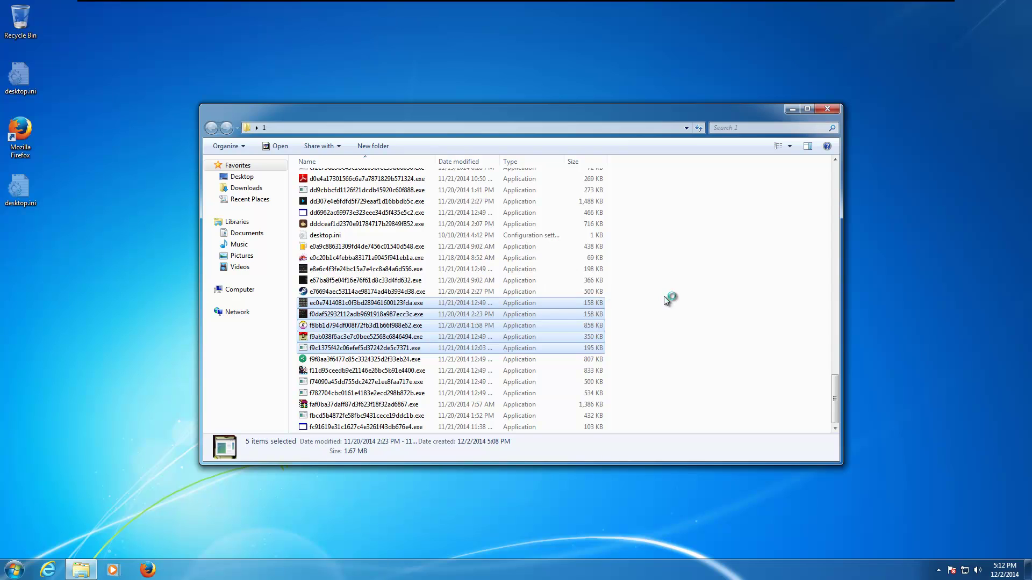
{"action": "left_click_drag", "start_coordinate": [648, 344], "coordinate": [566, 302]}
{"action": "key", "text": "Return"}
{"action": "left_click", "coordinate": [627, 289]}
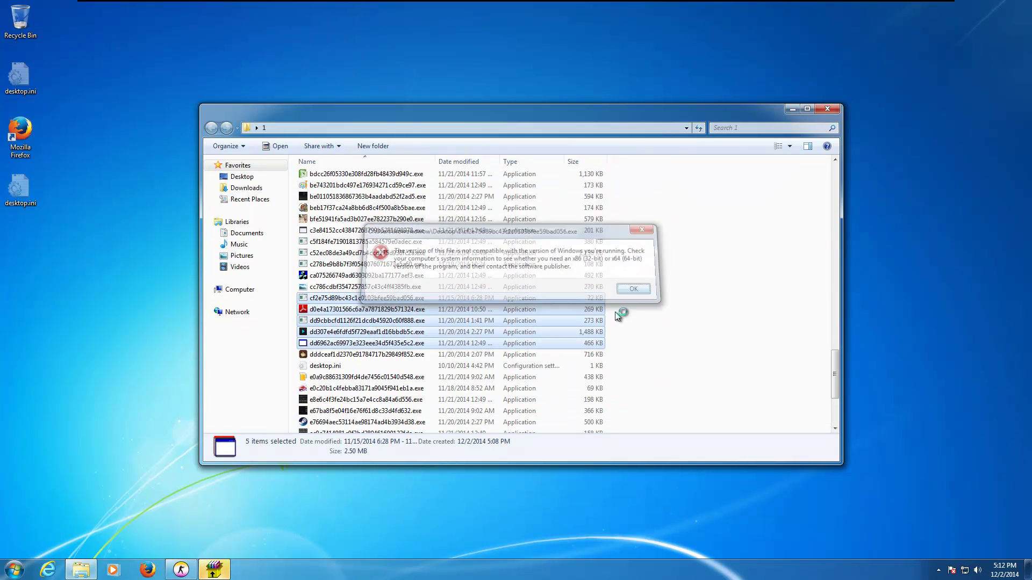
{"action": "left_click", "coordinate": [640, 290]}
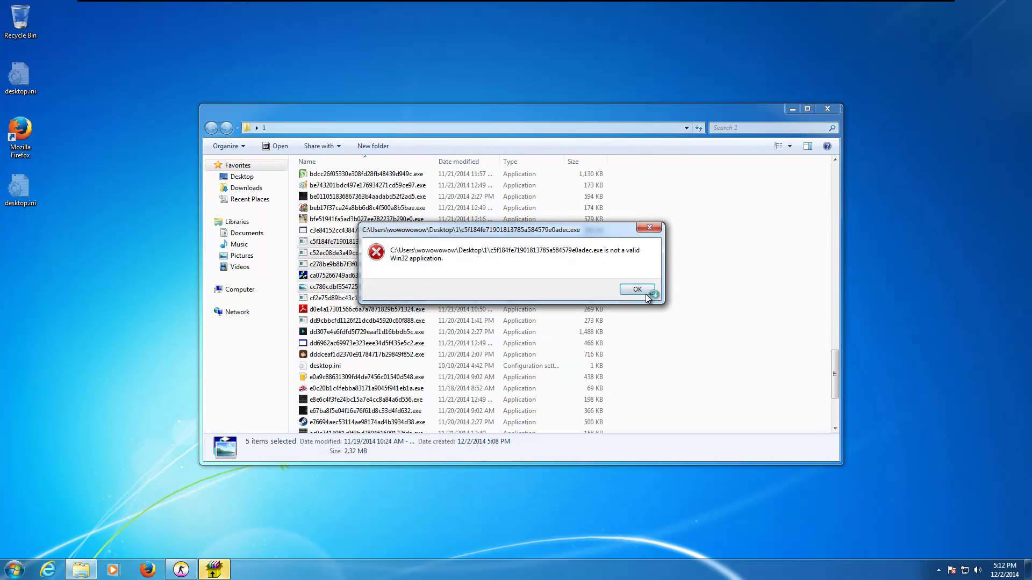
{"action": "left_click", "coordinate": [649, 291]}
- Launch four samples near the top of the list, dismissing the Win32 error
{"action": "scroll", "coordinate": [654, 293], "scroll_direction": "up", "scroll_amount": 2}
{"action": "scroll", "coordinate": [657, 300], "scroll_direction": "up", "scroll_amount": 1}
{"action": "left_click_drag", "start_coordinate": [659, 289], "coordinate": [554, 237]}
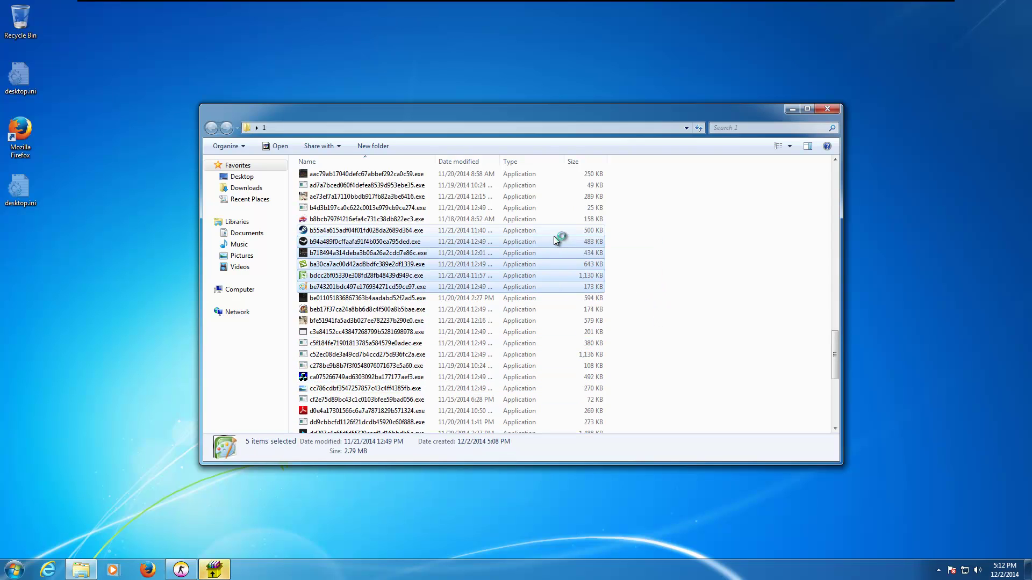
{"action": "left_click", "coordinate": [707, 280]}
{"action": "scroll", "coordinate": [676, 288], "scroll_direction": "up", "scroll_amount": 20}
{"action": "left_click_drag", "start_coordinate": [628, 300], "coordinate": [685, 289]}
{"action": "left_click_drag", "start_coordinate": [623, 236], "coordinate": [550, 168]}
{"action": "key", "text": "Return"}
{"action": "left_click", "coordinate": [653, 291]}
{"action": "key", "text": "Return"}
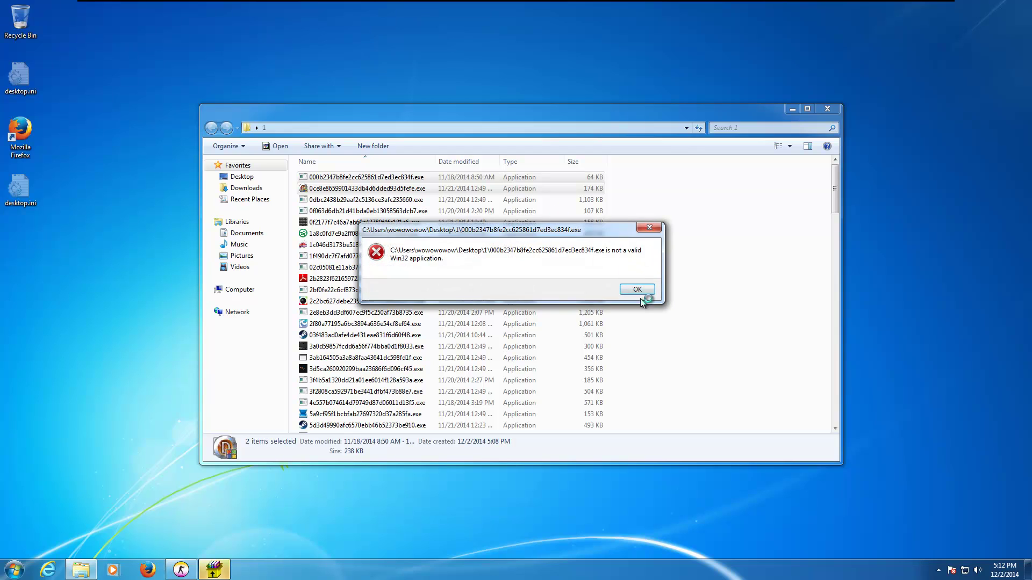
- Open another sample, then dismiss the Win32 errors, Photo Viewer and compatibility warning without changes
{"action": "left_click", "coordinate": [632, 289]}
{"action": "double_click", "coordinate": [485, 323]}
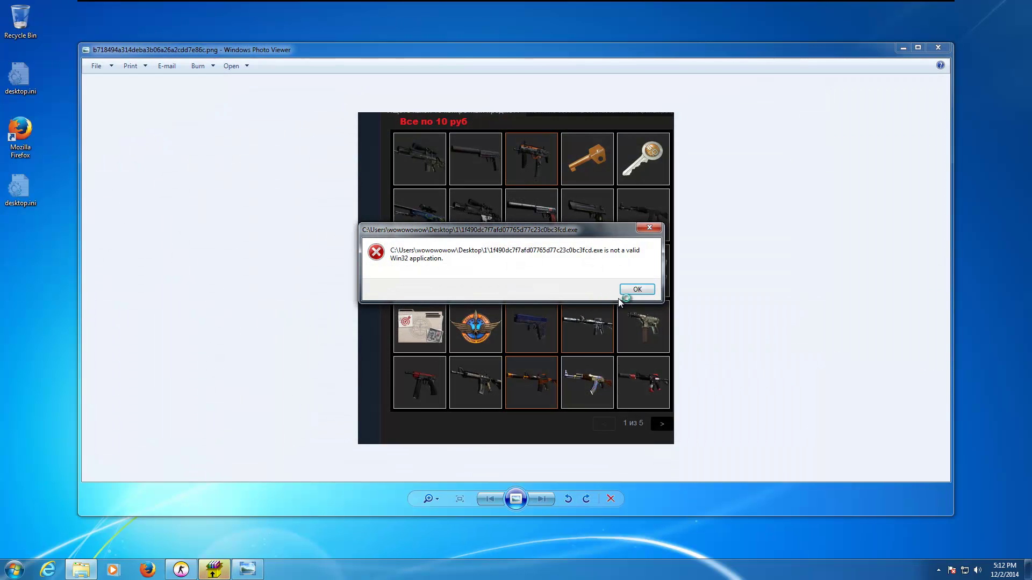
{"action": "left_click", "coordinate": [636, 290]}
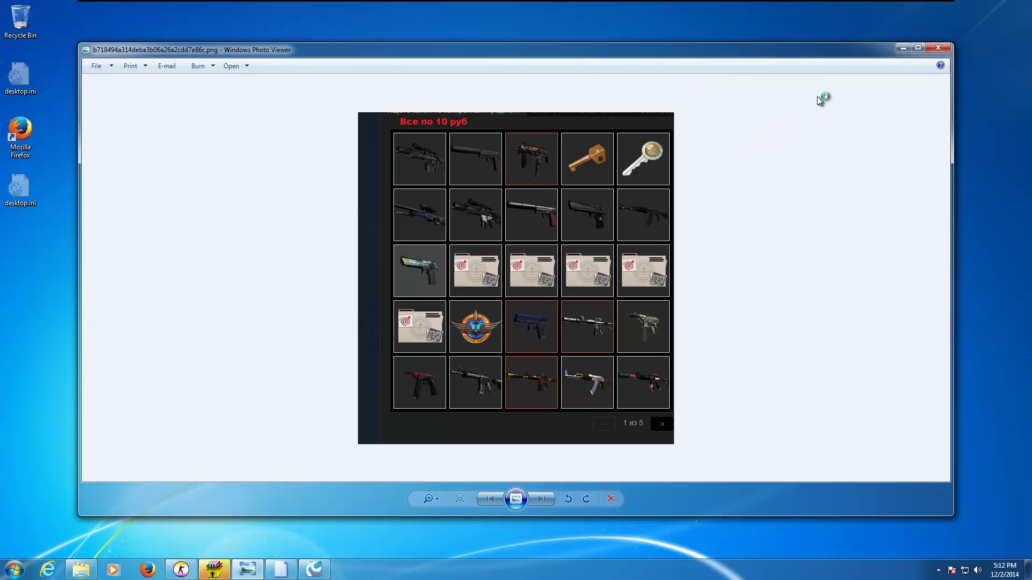
{"action": "left_click", "coordinate": [933, 49]}
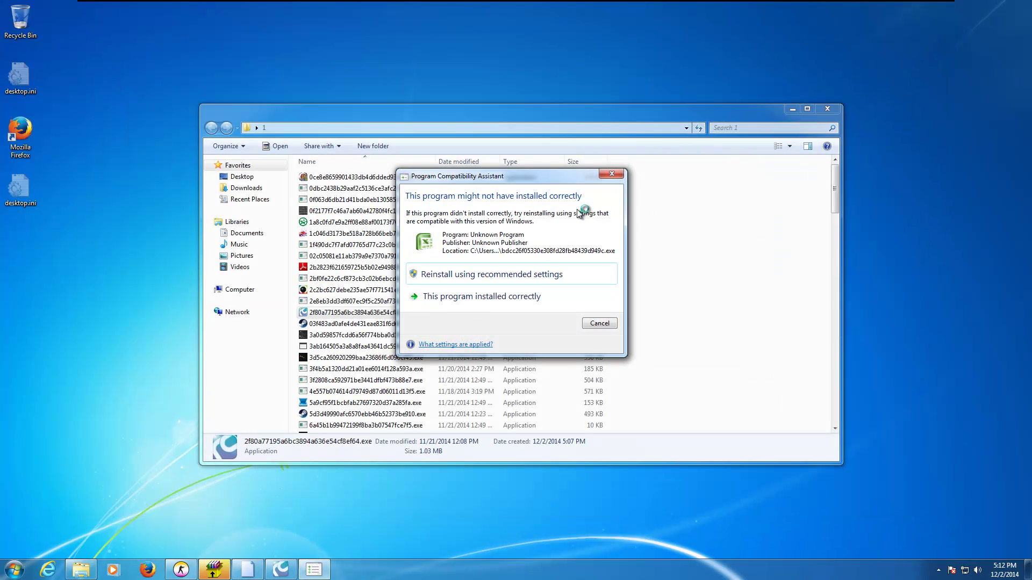
{"action": "left_click", "coordinate": [598, 325]}
- Launch three more samples, then close the Photo Viewer, the WinRAR self-extractor and the RunDLL error
{"action": "scroll", "coordinate": [618, 333], "scroll_direction": "down", "scroll_amount": 2}
{"action": "left_click_drag", "start_coordinate": [569, 395], "coordinate": [610, 376]}
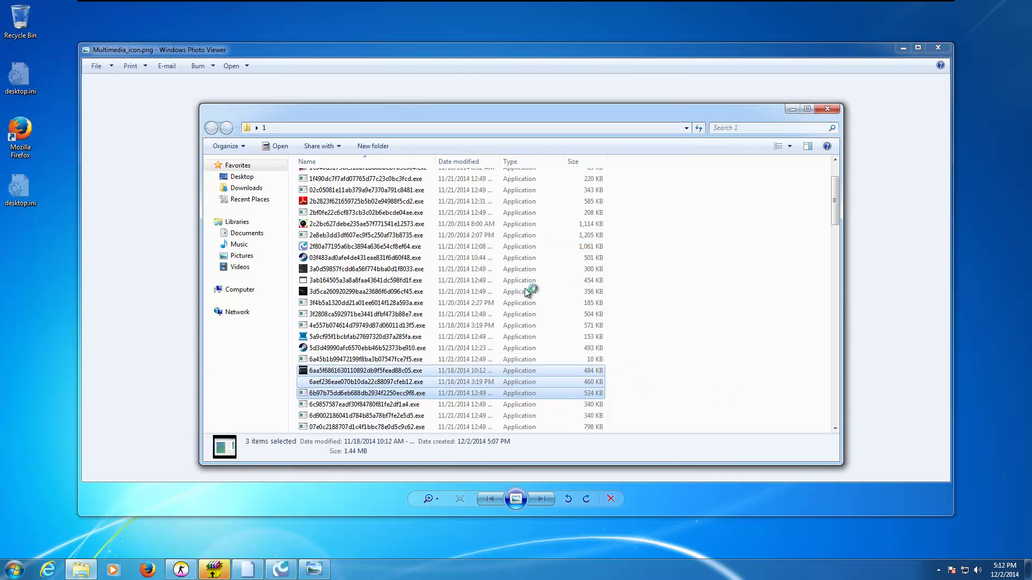
{"action": "left_click", "coordinate": [162, 220]}
{"action": "left_click", "coordinate": [933, 49]}
{"action": "right_click", "coordinate": [378, 572]}
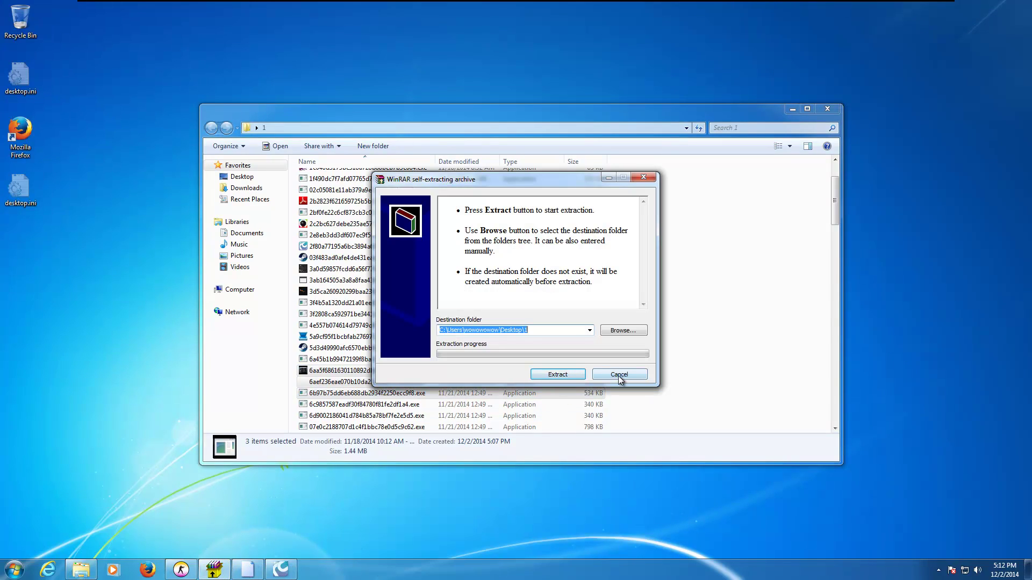
{"action": "left_click", "coordinate": [617, 372]}
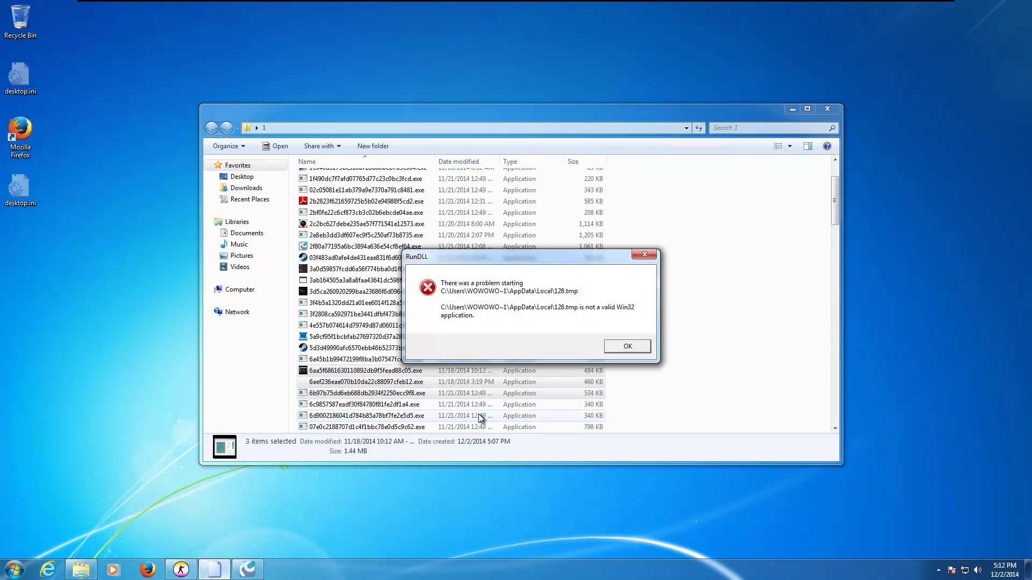
{"action": "key", "text": "Return"}
{"action": "key", "text": "Return"}
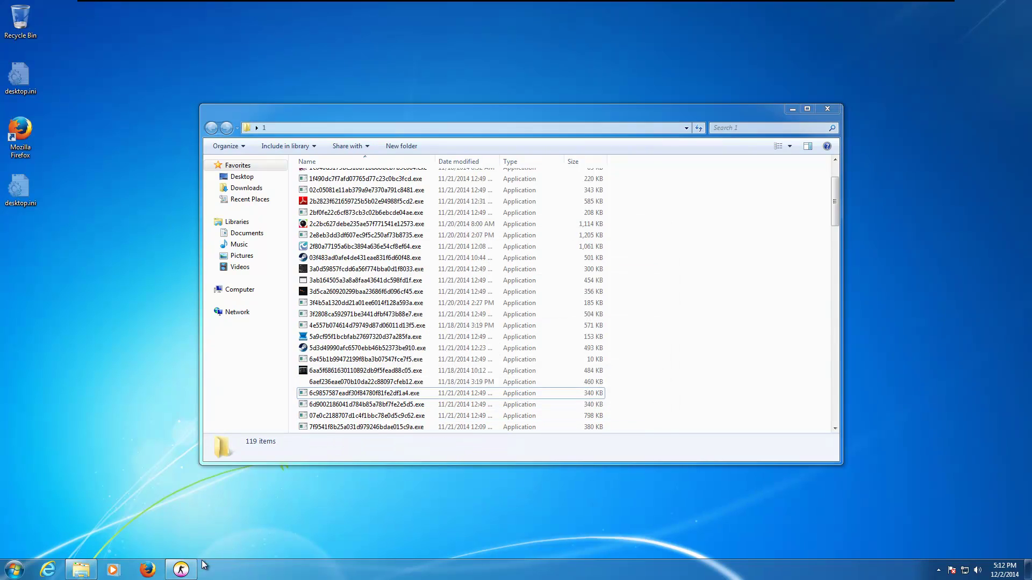
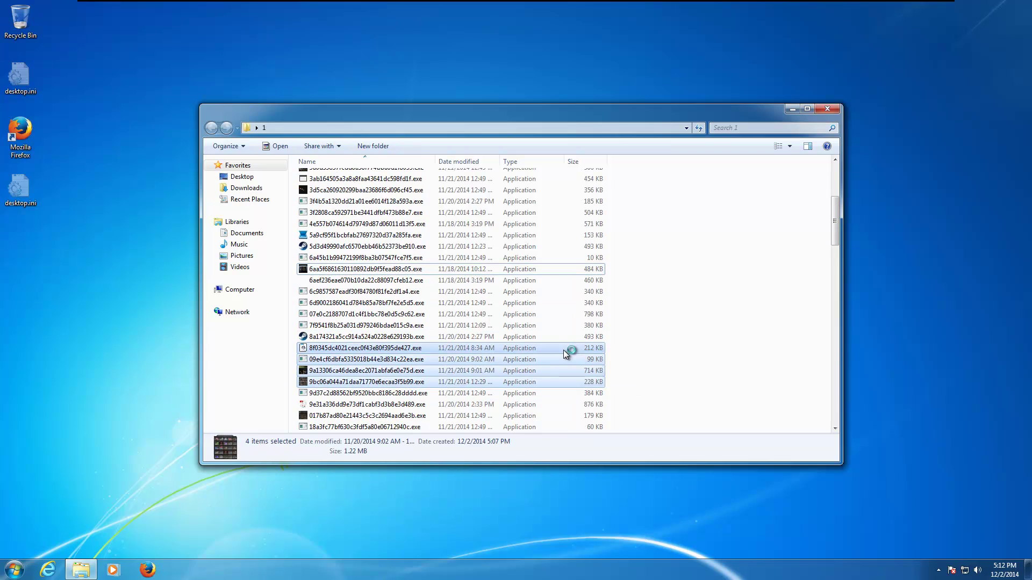
- Close the crashed ytr program and dismiss the BadImageFormatException error
{"action": "scroll", "coordinate": [660, 385], "scroll_direction": "down", "scroll_amount": 3}
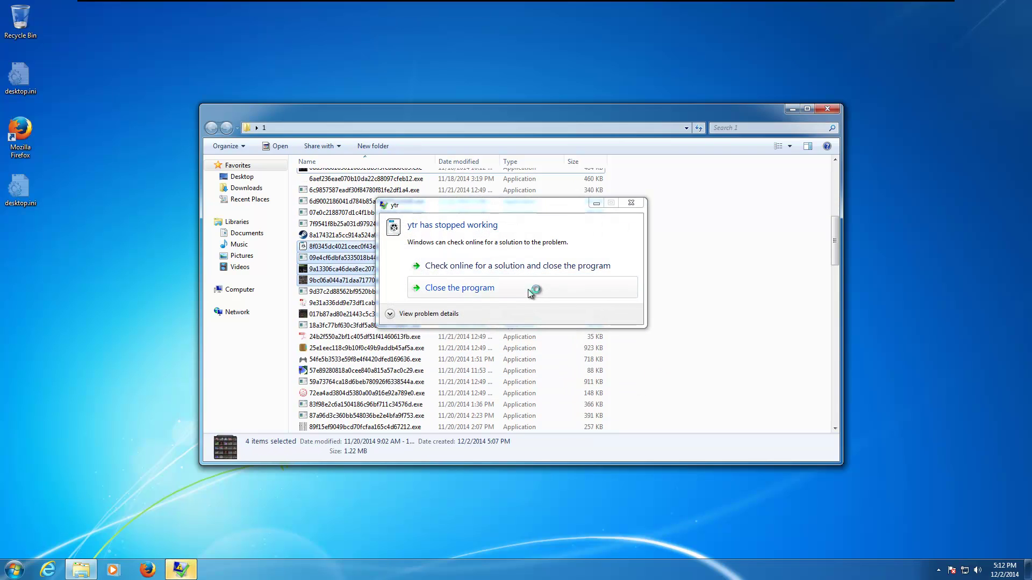
{"action": "left_click", "coordinate": [592, 290]}
{"action": "left_click_drag", "start_coordinate": [724, 408], "coordinate": [588, 367]}
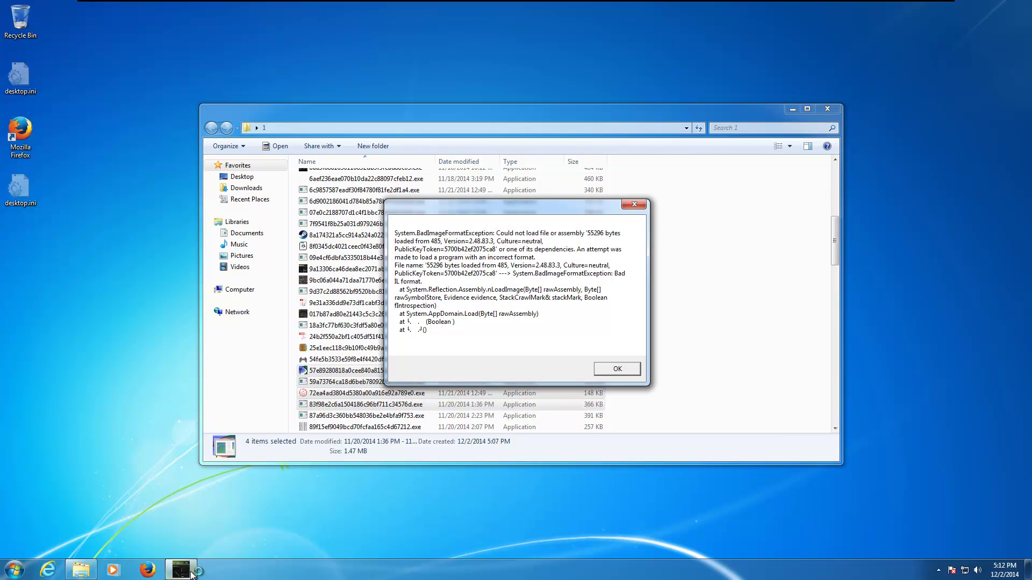
{"action": "left_click", "coordinate": [616, 369]}
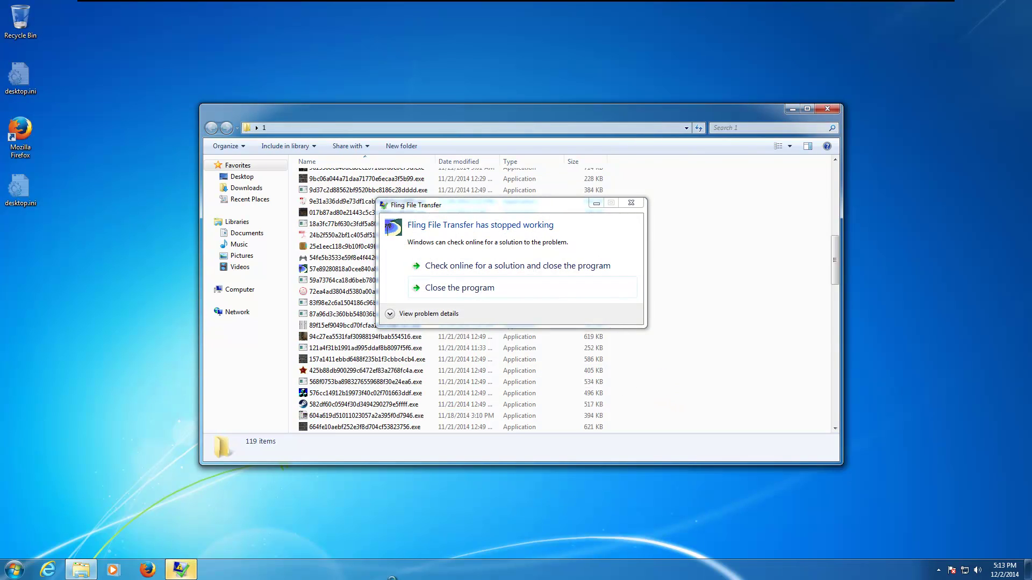
- Review the running processes in an enlarged Task Manager window
{"action": "right_click", "coordinate": [385, 574]}
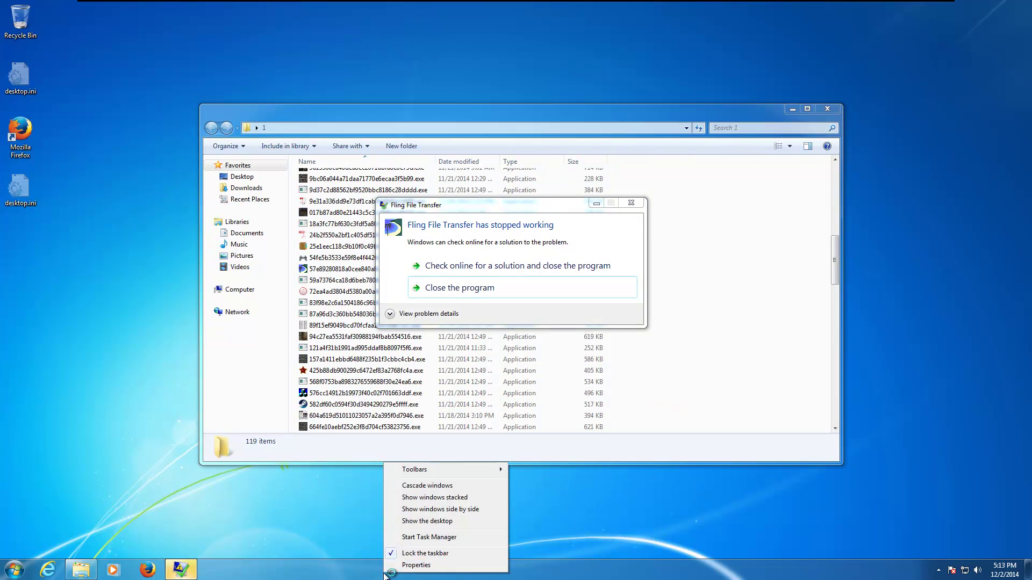
{"action": "left_click", "coordinate": [404, 537]}
{"action": "left_click", "coordinate": [66, 41]}
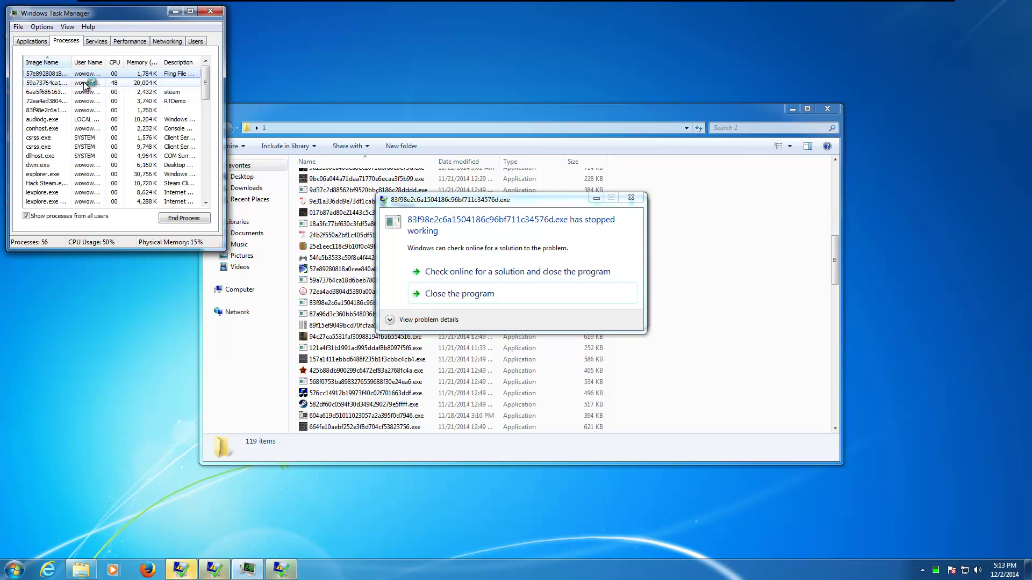
{"action": "left_click_drag", "start_coordinate": [217, 247], "coordinate": [343, 429]}
{"action": "scroll", "coordinate": [292, 299], "scroll_direction": "down", "scroll_amount": 5}
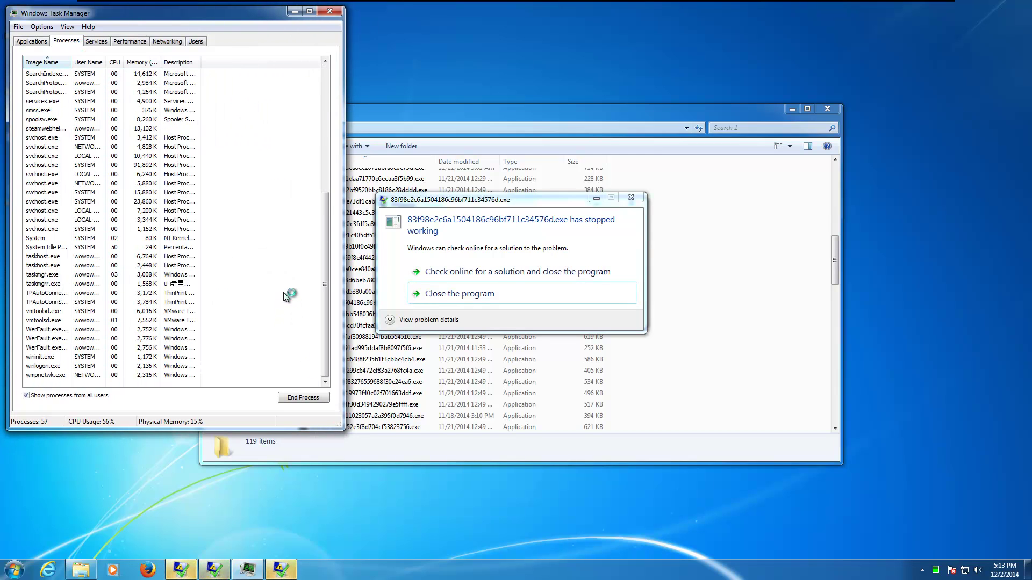
- Close Task Manager and restart the computer from the Start menu
{"action": "left_click", "coordinate": [329, 10]}
{"action": "left_click", "coordinate": [18, 568]}
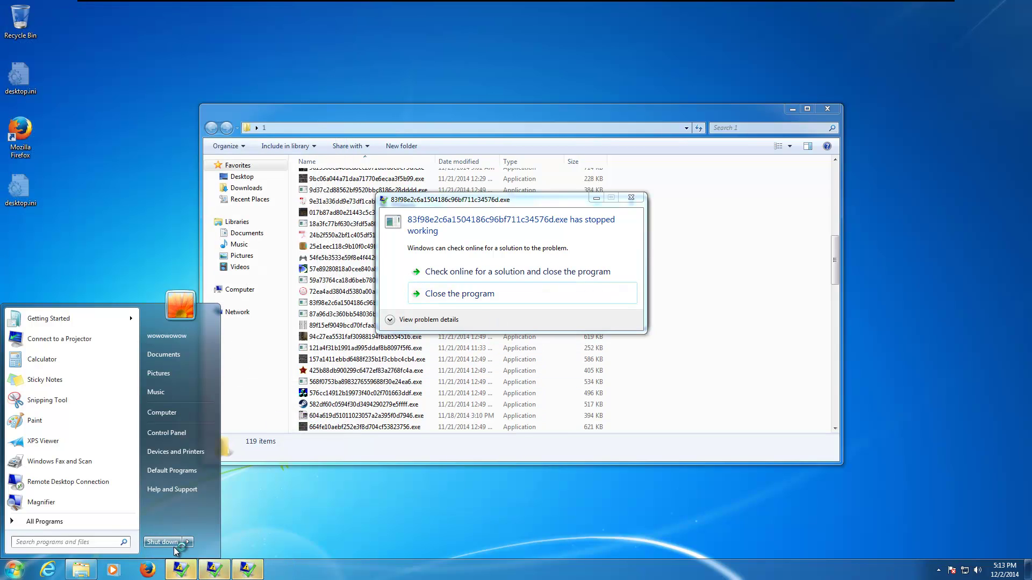
{"action": "left_click", "coordinate": [218, 543]}
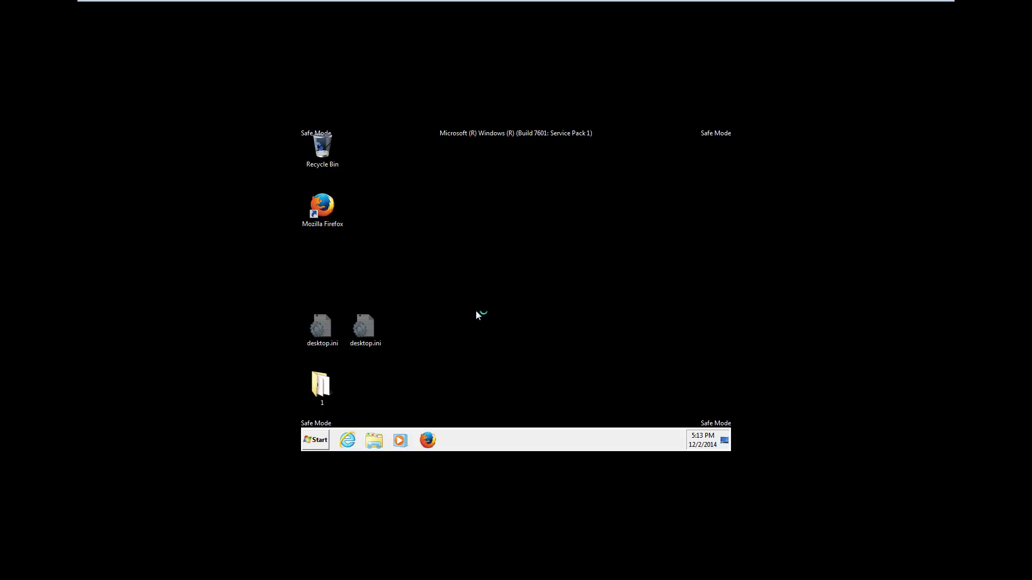
- Set the display resolution to 1920 × 1080 in Screen Resolution, then apply and keep it
{"action": "right_click", "coordinate": [479, 291]}
{"action": "left_click", "coordinate": [500, 373]}
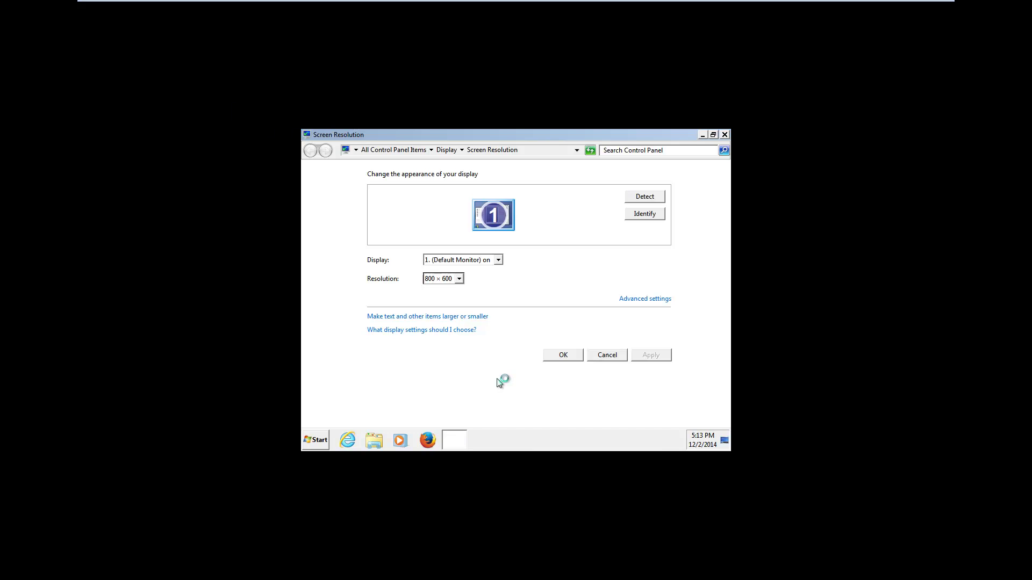
{"action": "left_click", "coordinate": [458, 279]}
{"action": "left_click", "coordinate": [439, 280]}
{"action": "left_click", "coordinate": [437, 283]}
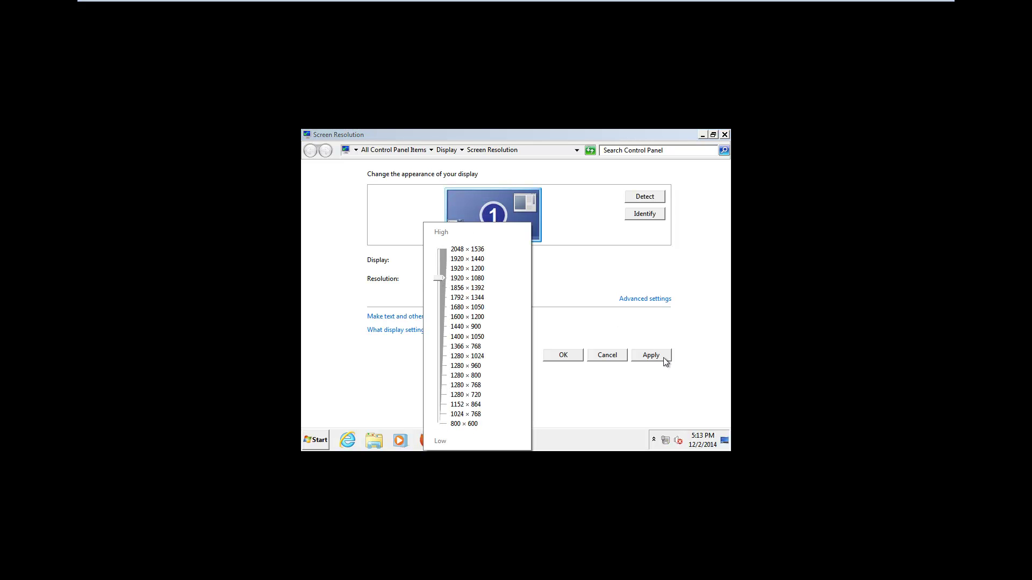
{"action": "left_click", "coordinate": [652, 355]}
{"action": "left_click", "coordinate": [651, 355]}
{"action": "left_click", "coordinate": [535, 277]}
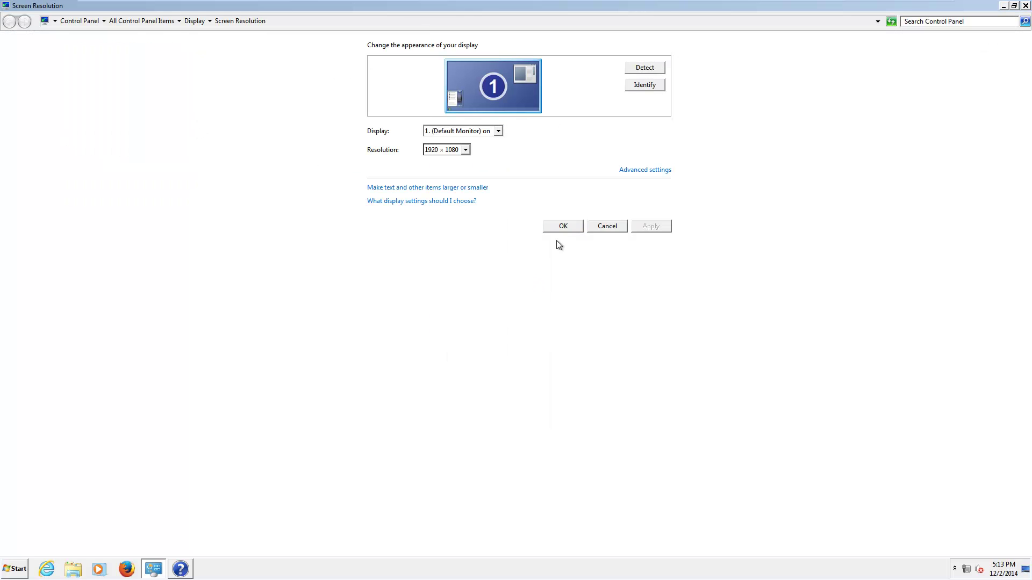
{"action": "left_click", "coordinate": [563, 227]}
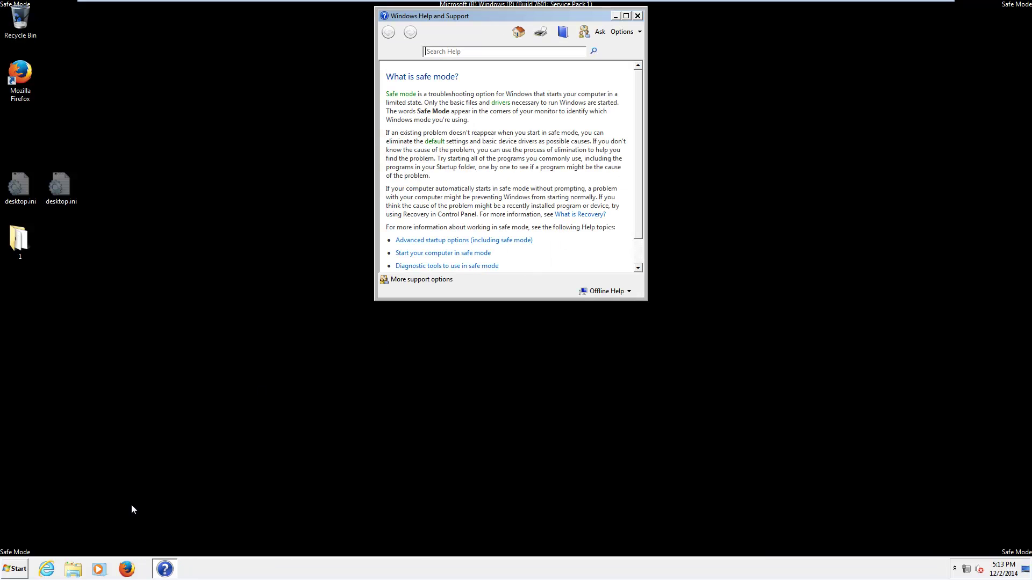
- Search the web for 'vipre rescue' in Firefox and open the official vipreantivirus.com result
{"action": "left_click", "coordinate": [122, 568]}
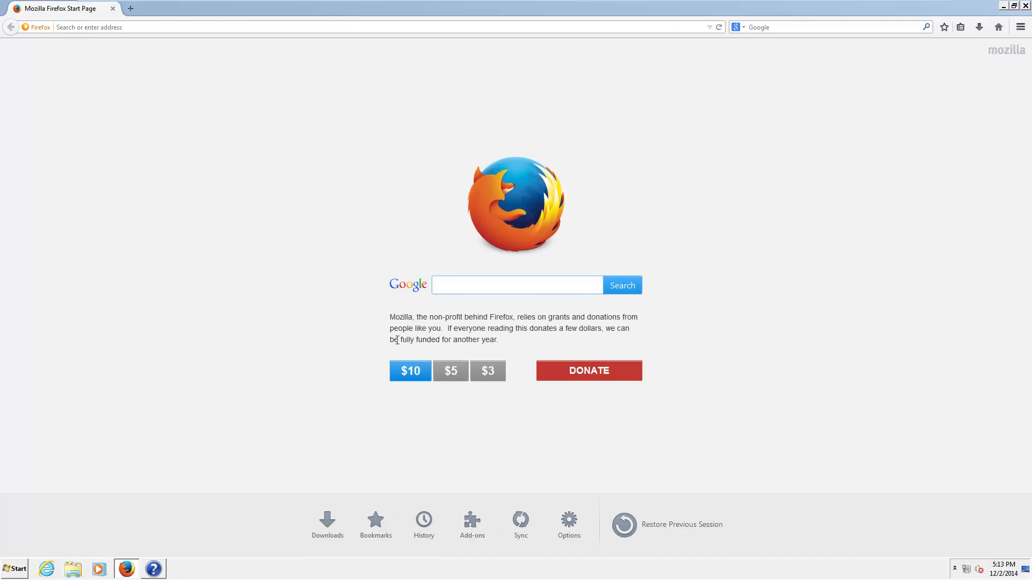
{"action": "type", "text": "vipre "}
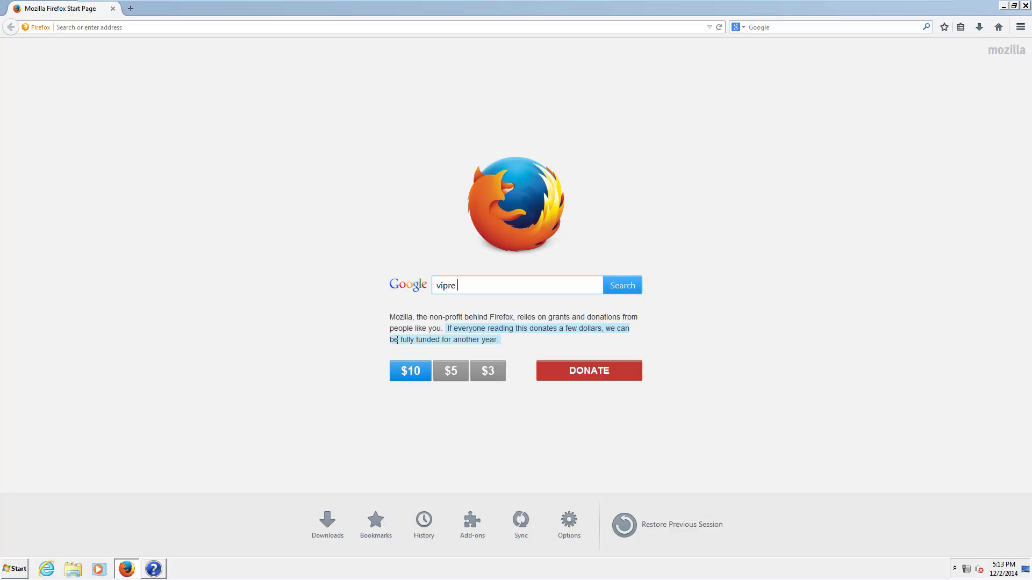
{"action": "type", "text": "rescue"}
{"action": "key", "text": "Return"}
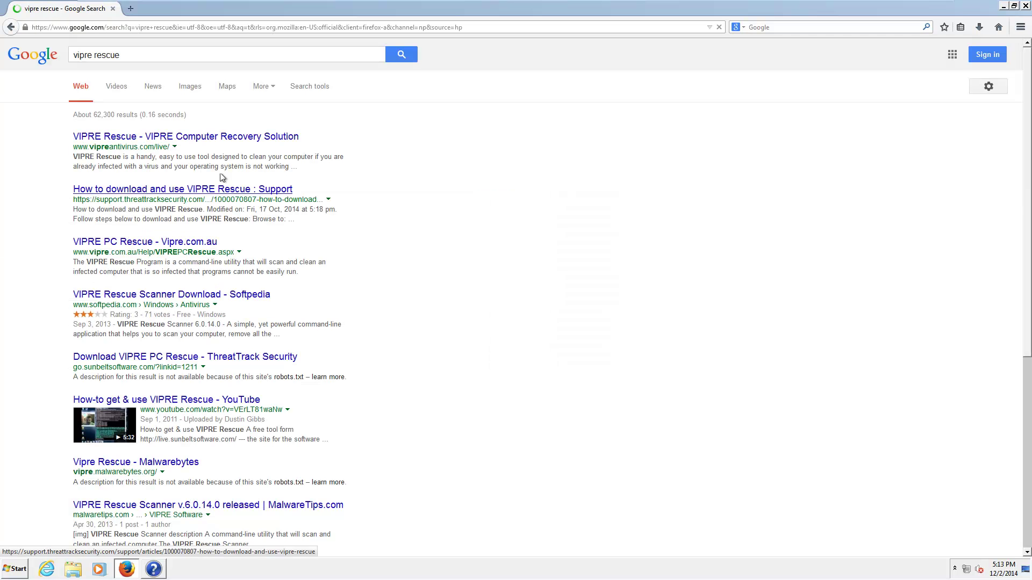
{"action": "left_click", "coordinate": [78, 137]}
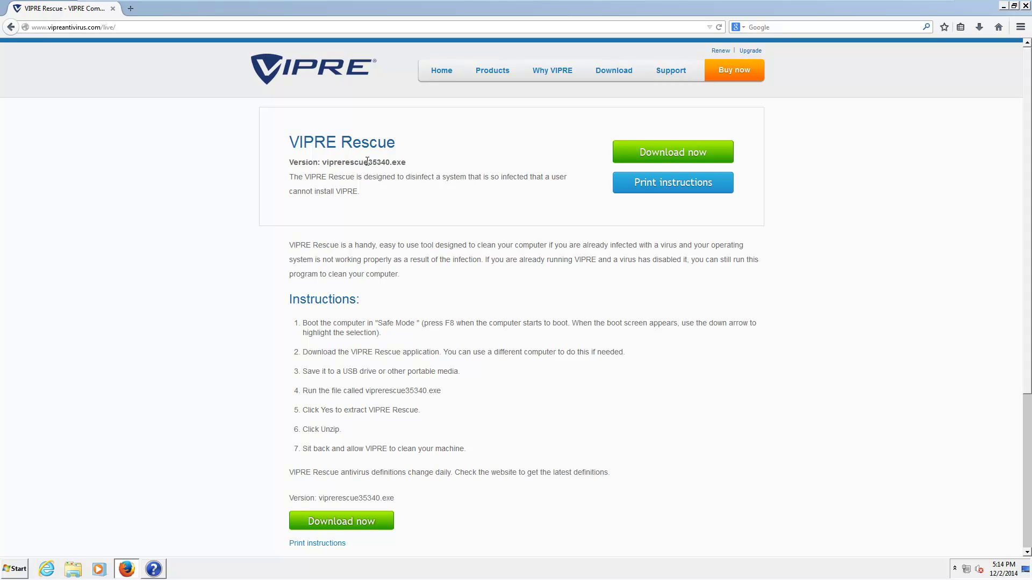
- Start downloading VIPRERescue35340.exe and check its progress in the downloads panel
{"action": "left_click_drag", "start_coordinate": [371, 162], "coordinate": [396, 162]}
{"action": "left_click", "coordinate": [661, 153]}
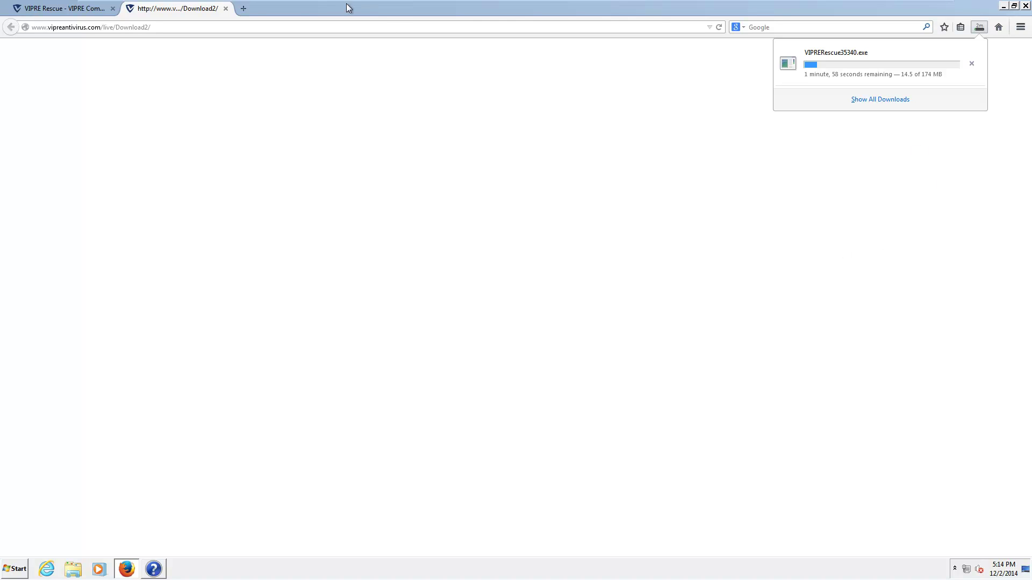
{"action": "left_click", "coordinate": [144, 8]}
{"action": "middle_click", "coordinate": [144, 8]}
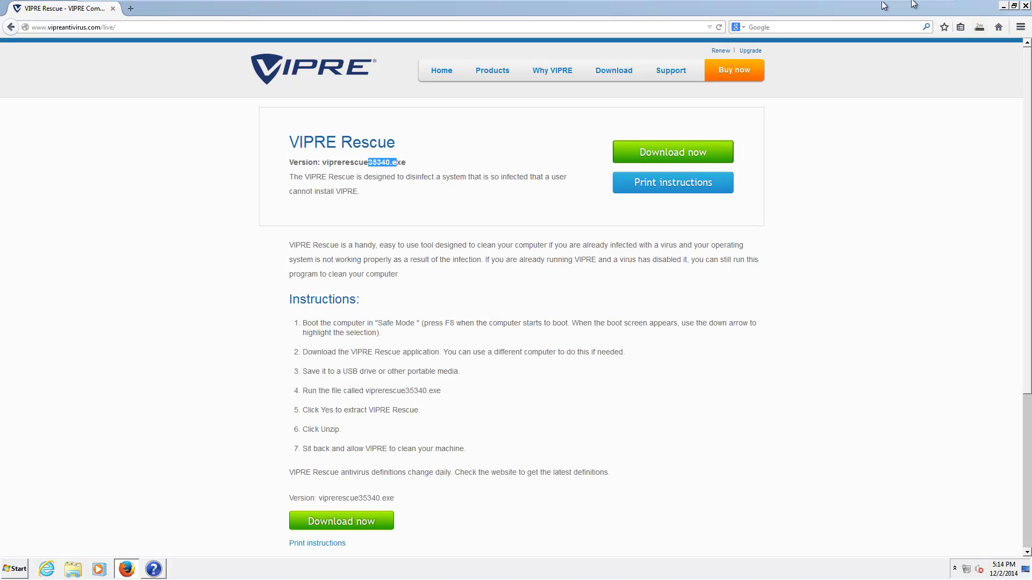
{"action": "left_click", "coordinate": [979, 28]}
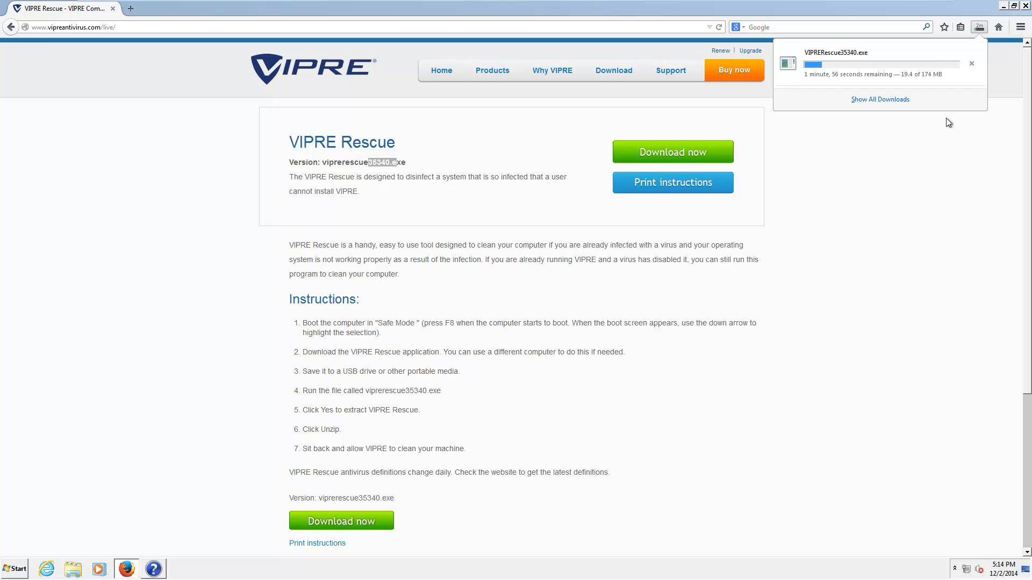
- Briefly check Task Manager from the taskbar, then close it
{"action": "right_click", "coordinate": [260, 567]}
{"action": "left_click", "coordinate": [284, 535]}
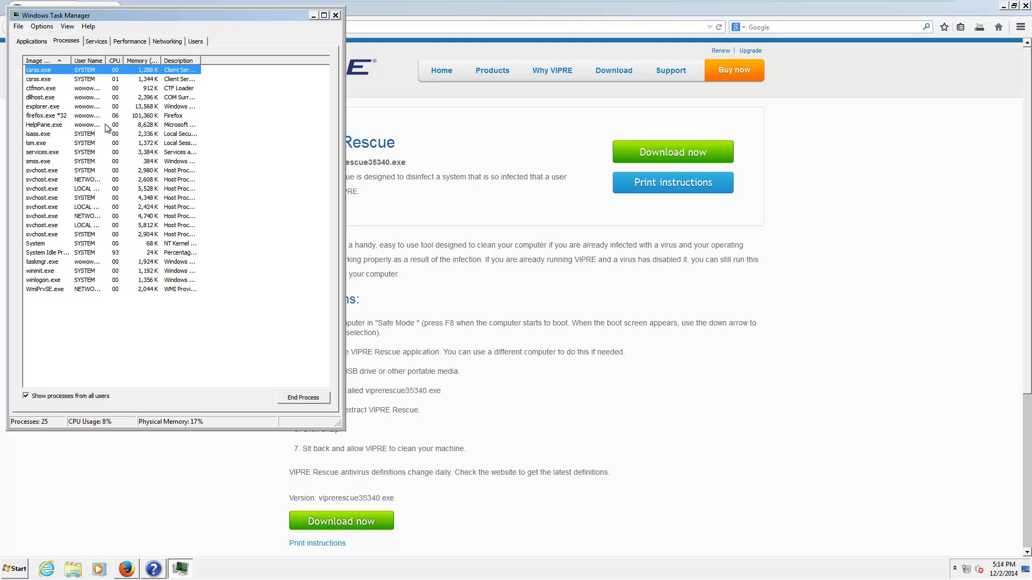
{"action": "left_click", "coordinate": [335, 15]}
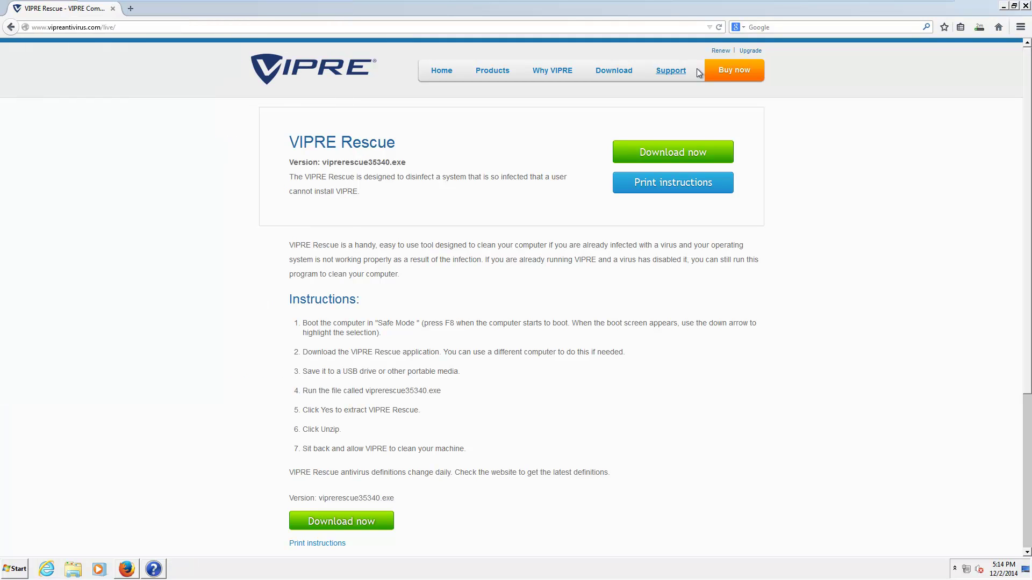
- View the properties of the Desktop folder '1' in Windows Explorer
{"action": "left_click", "coordinate": [72, 574]}
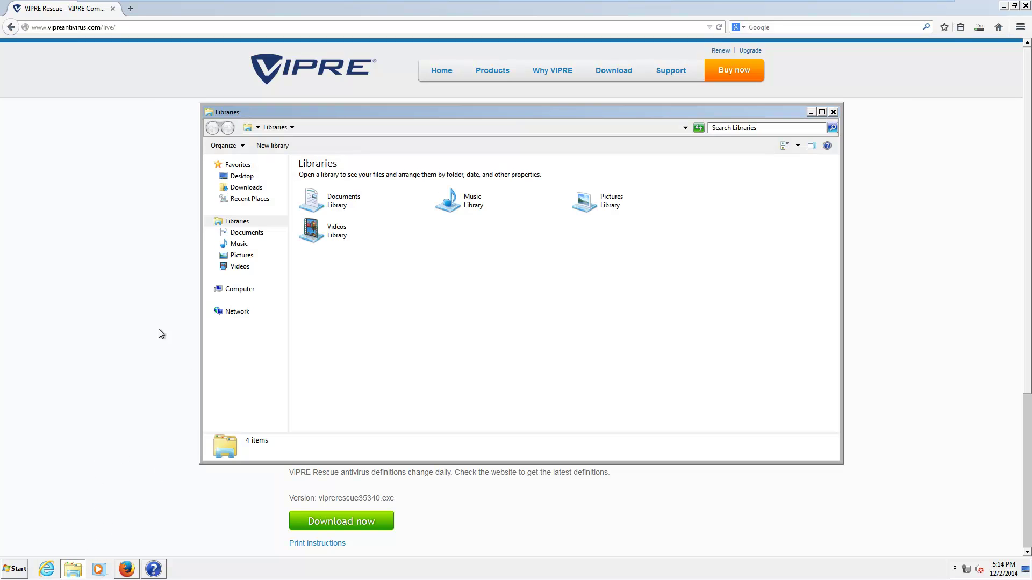
{"action": "left_click", "coordinate": [242, 177]}
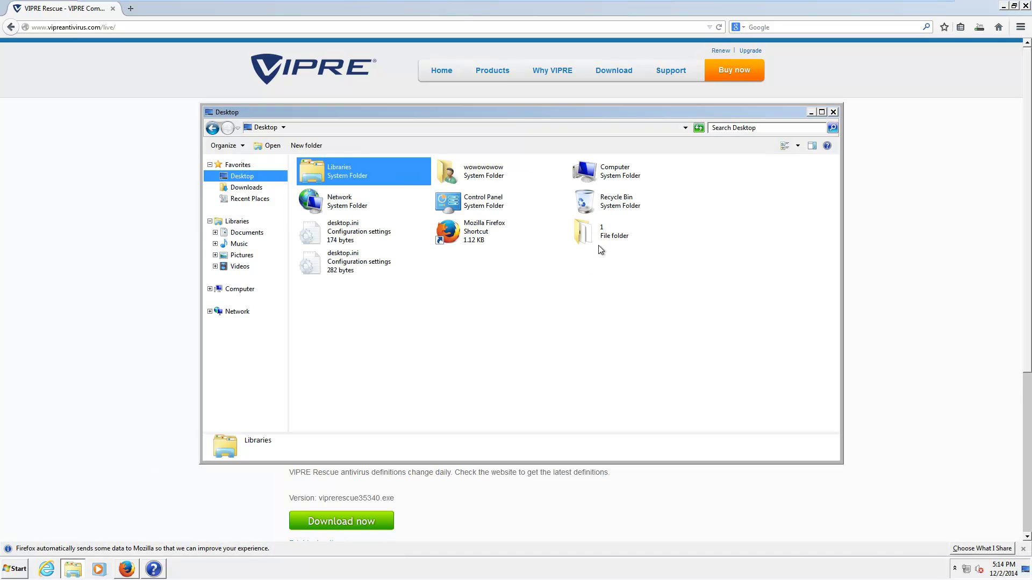
{"action": "right_click", "coordinate": [597, 244]}
{"action": "left_click", "coordinate": [632, 386]}
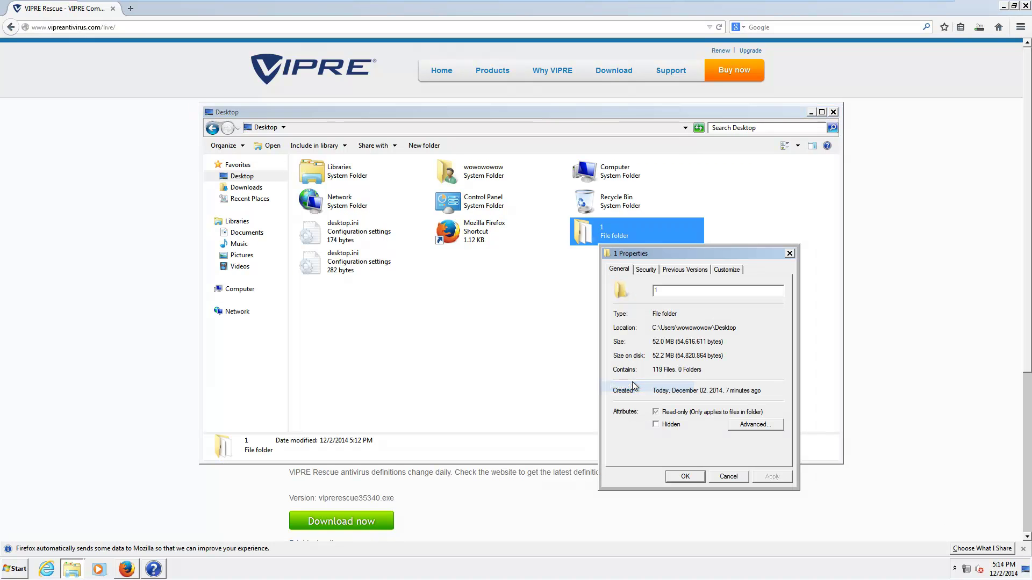
{"action": "left_click", "coordinate": [787, 253]}
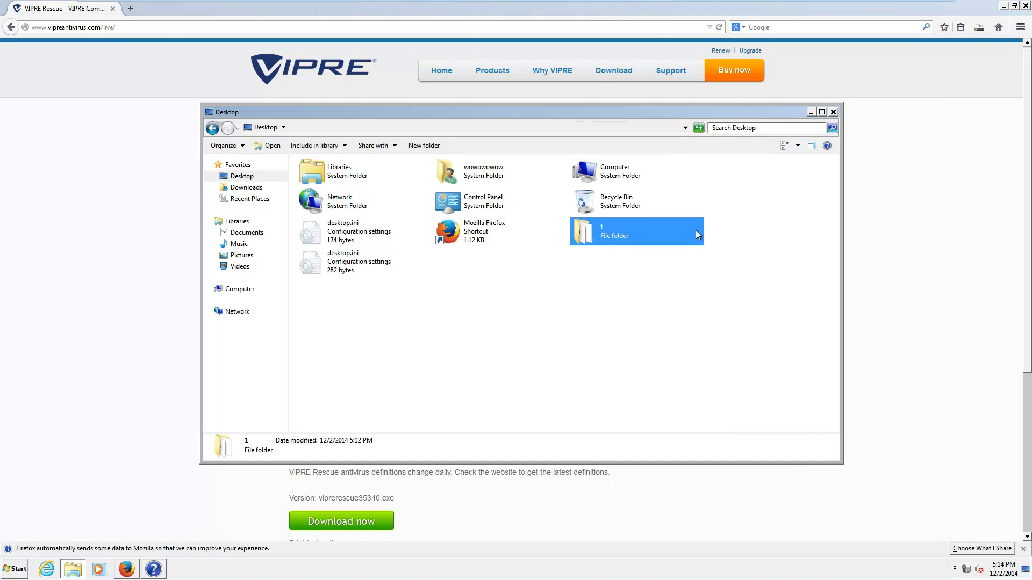
- Browse the 119 executables inside folder '1', then close Explorer
{"action": "double_click", "coordinate": [588, 228]}
{"action": "scroll", "coordinate": [476, 290], "scroll_direction": "down", "scroll_amount": 2}
{"action": "scroll", "coordinate": [479, 305], "scroll_direction": "down", "scroll_amount": 12}
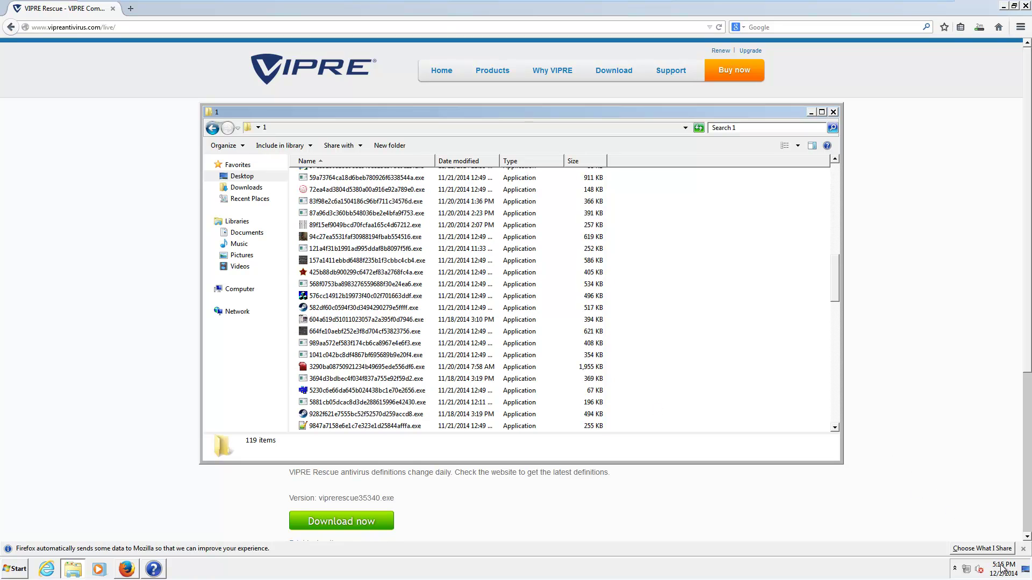
{"action": "left_click", "coordinate": [834, 112]}
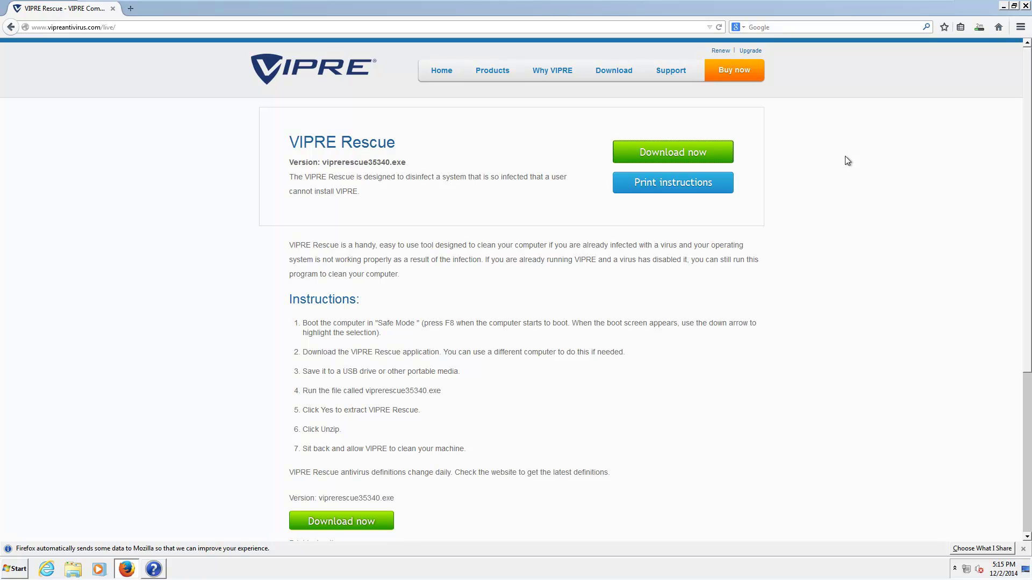
- Show the completed 174 MB VIPRERescue35340.exe download in Firefox's downloads list
{"action": "scroll", "coordinate": [189, 365], "scroll_direction": "down", "scroll_amount": 5}
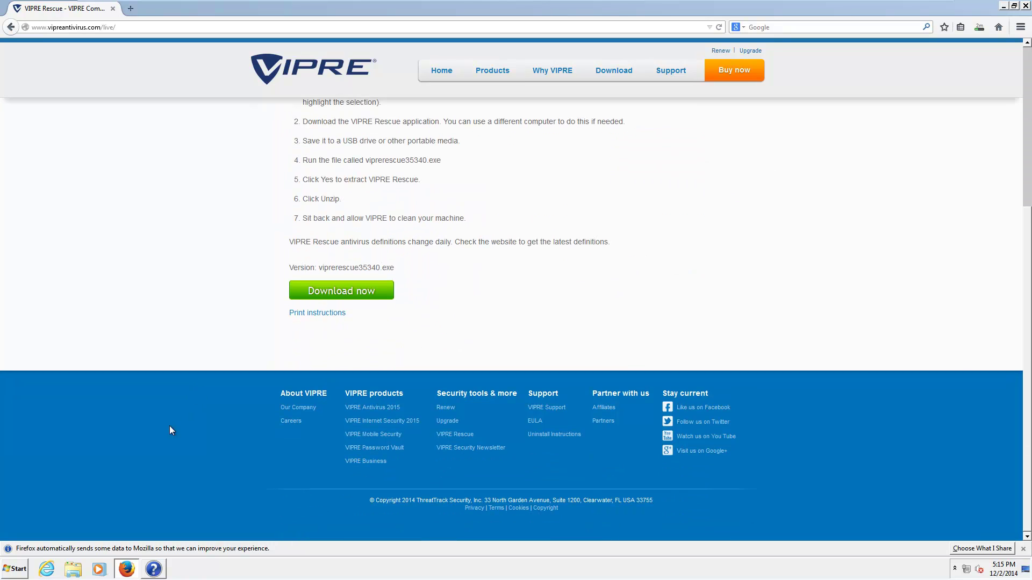
{"action": "scroll", "coordinate": [169, 431], "scroll_direction": "up", "scroll_amount": 5}
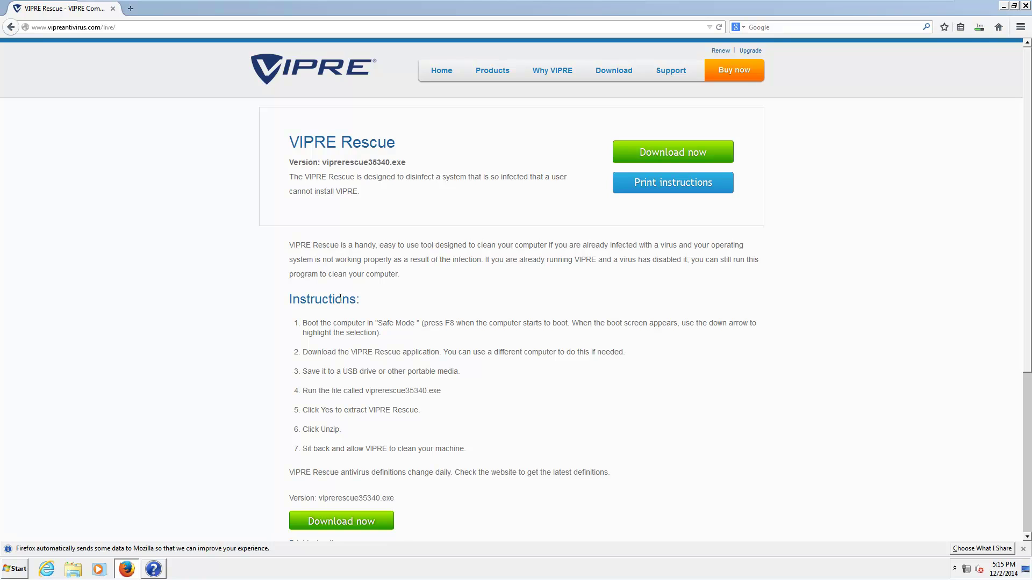
{"action": "scroll", "coordinate": [491, 323], "scroll_direction": "down", "scroll_amount": 5}
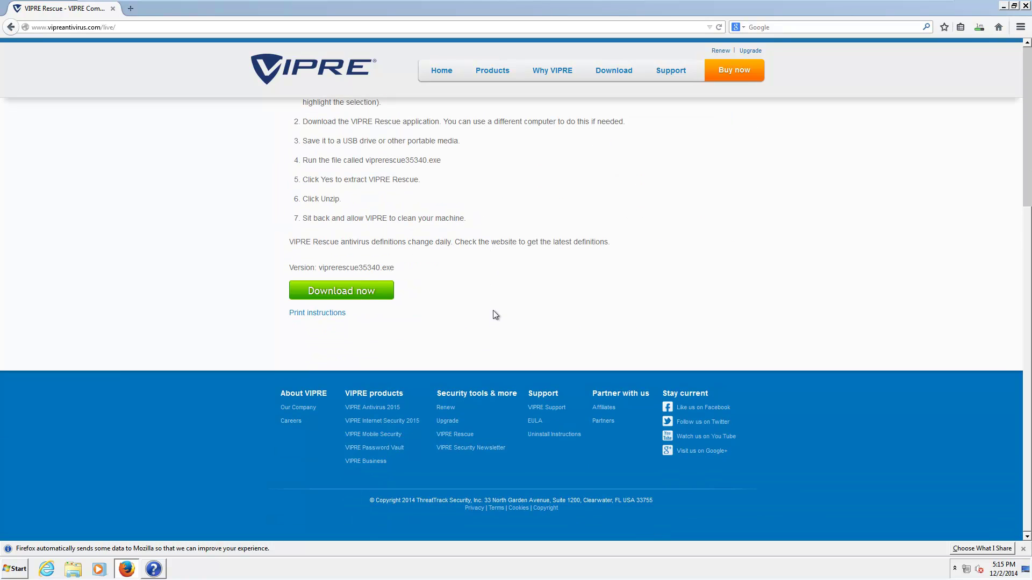
{"action": "scroll", "coordinate": [485, 304], "scroll_direction": "up", "scroll_amount": 5}
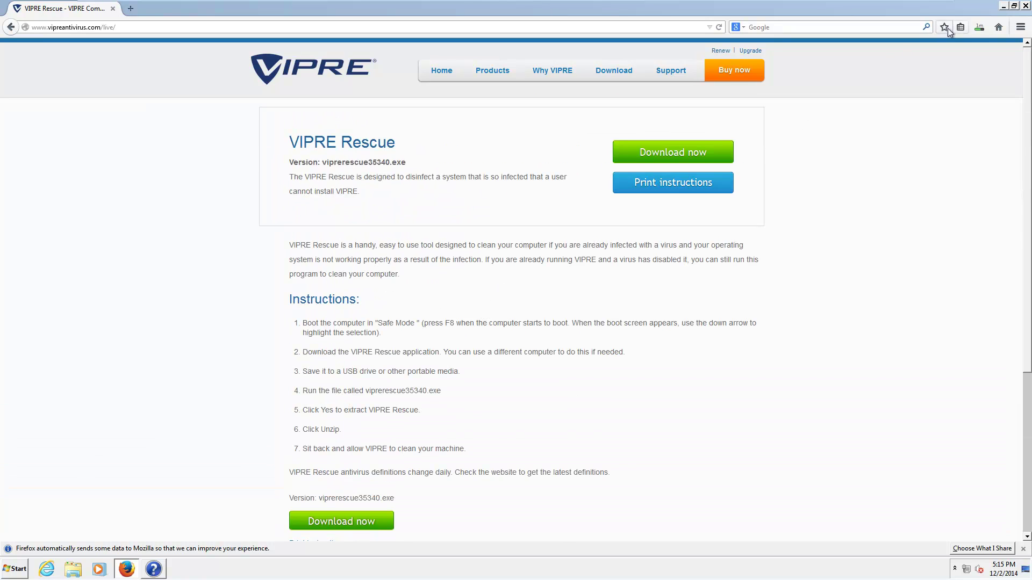
{"action": "left_click", "coordinate": [973, 27]}
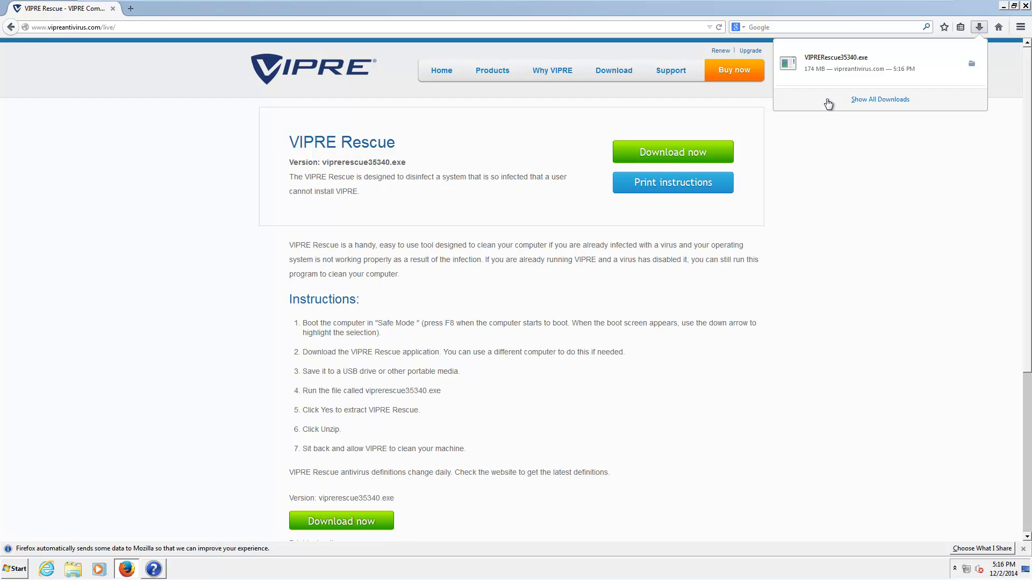
- Run VIPRERescue35340.exe, close Firefox and Help, and unzip the scanner to C:\VIPRERESCUE
{"action": "left_click", "coordinate": [821, 79]}
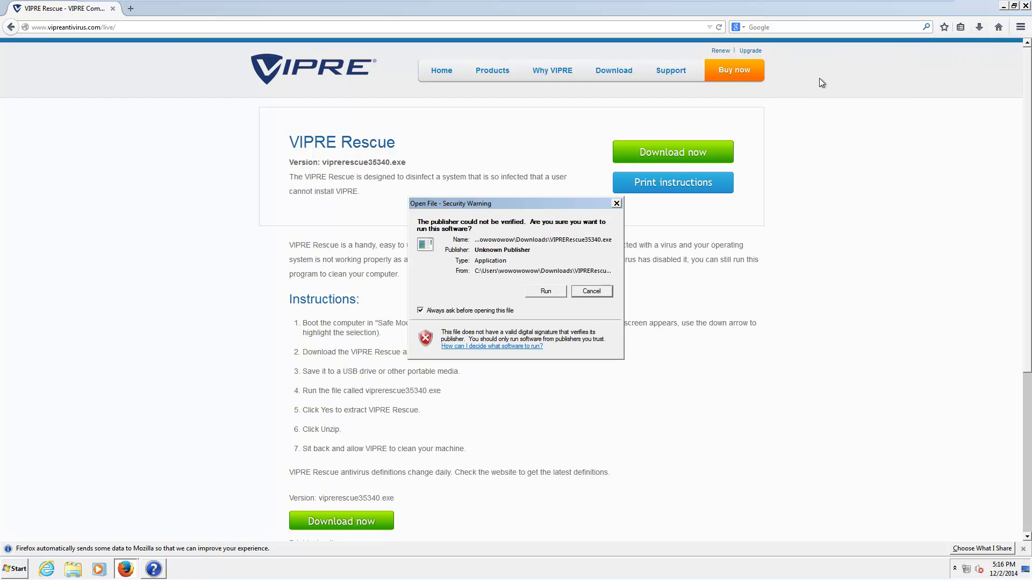
{"action": "left_click", "coordinate": [546, 293]}
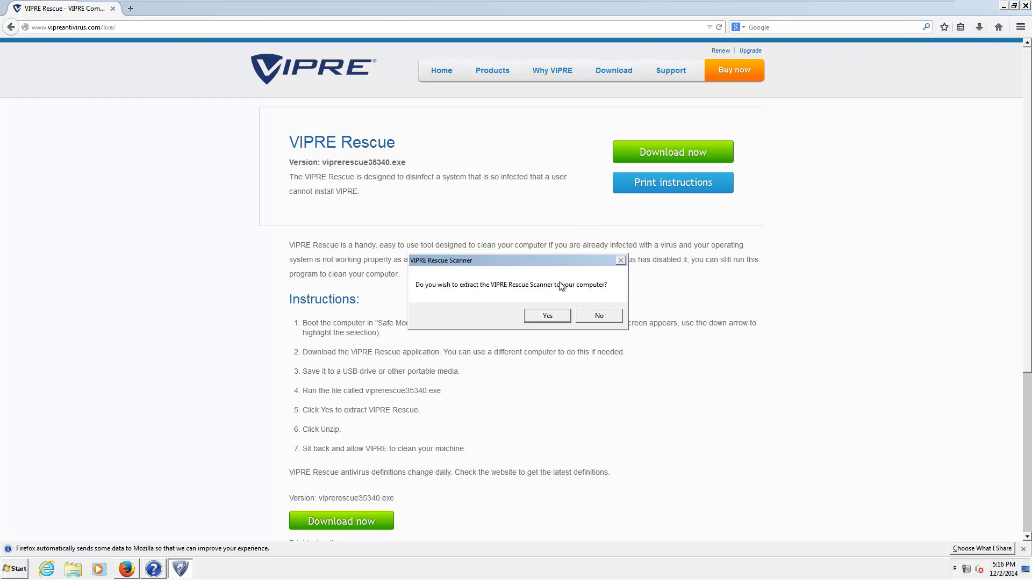
{"action": "left_click", "coordinate": [1025, 6]}
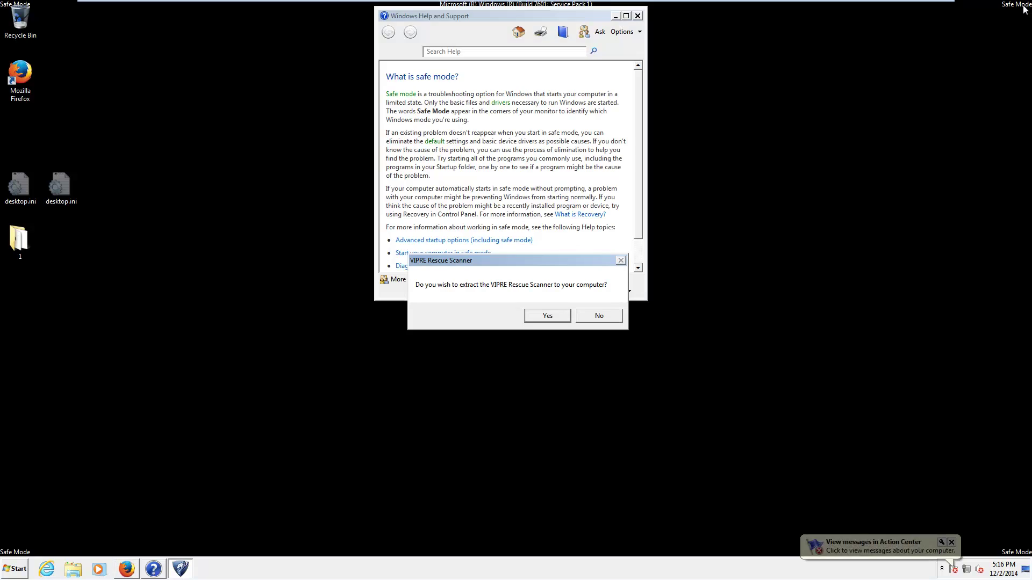
{"action": "left_click", "coordinate": [636, 15]}
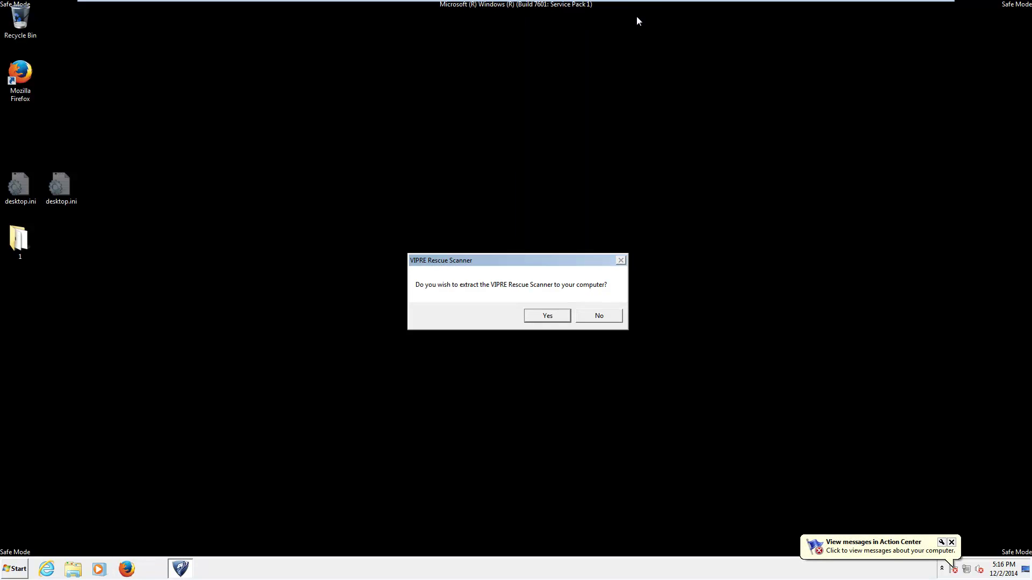
{"action": "left_click", "coordinate": [533, 317]}
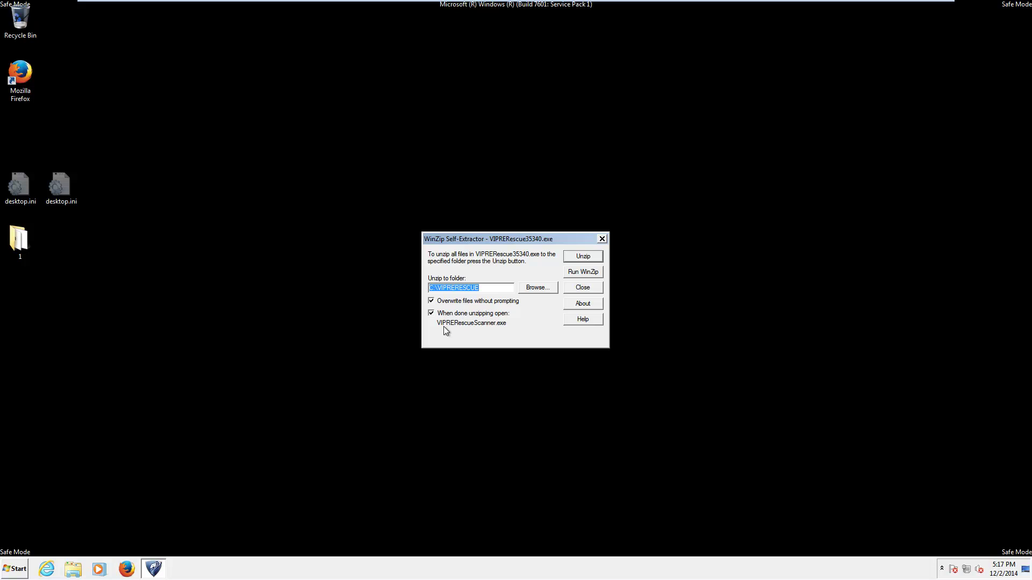
{"action": "left_click", "coordinate": [564, 261]}
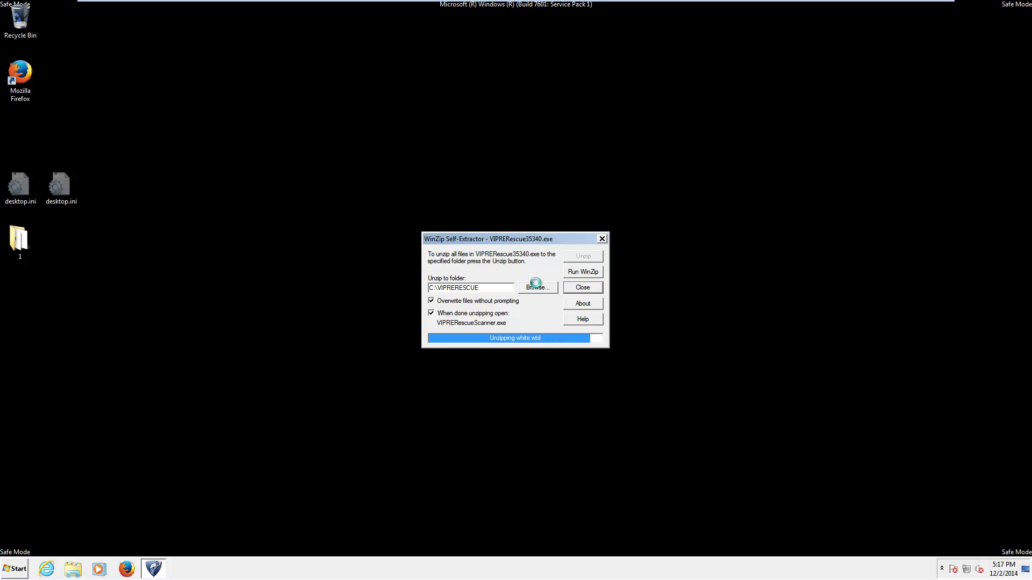
{"action": "left_click", "coordinate": [540, 321]}
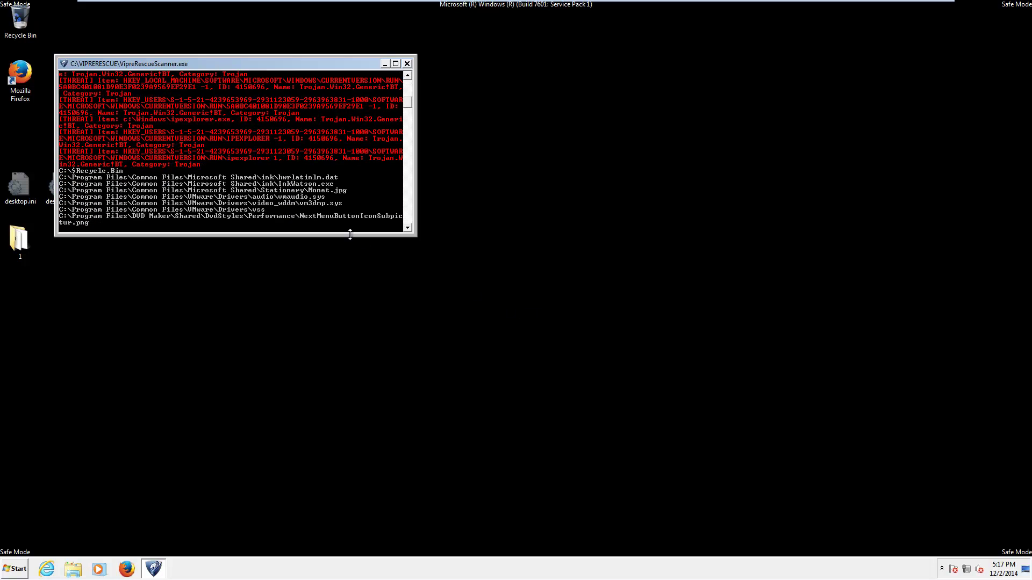
- Enlarge the VIPRE Rescue console window downward and scroll its output to the top
{"action": "left_click_drag", "start_coordinate": [347, 236], "coordinate": [375, 373]}
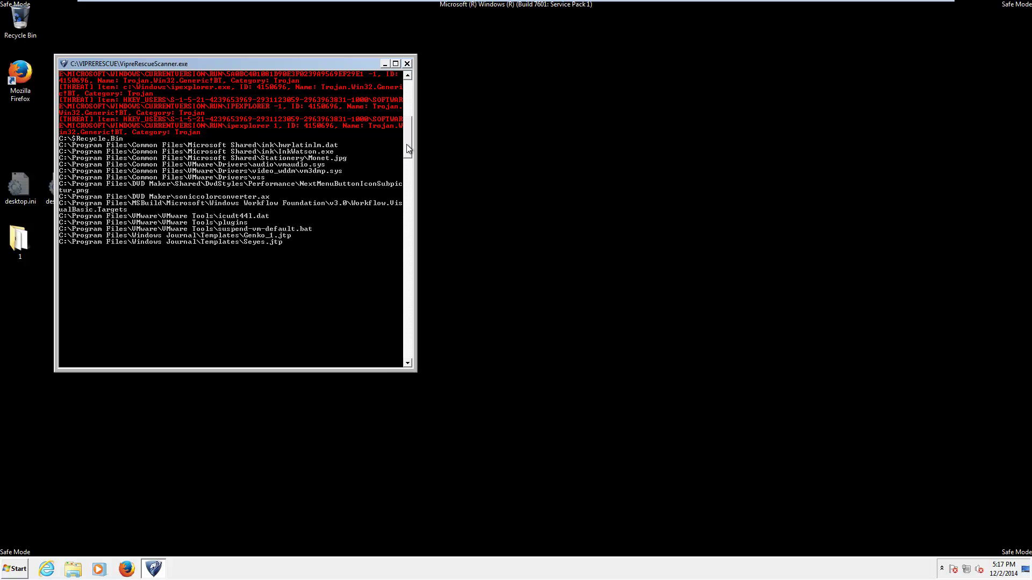
{"action": "left_click_drag", "start_coordinate": [407, 144], "coordinate": [417, 94]}
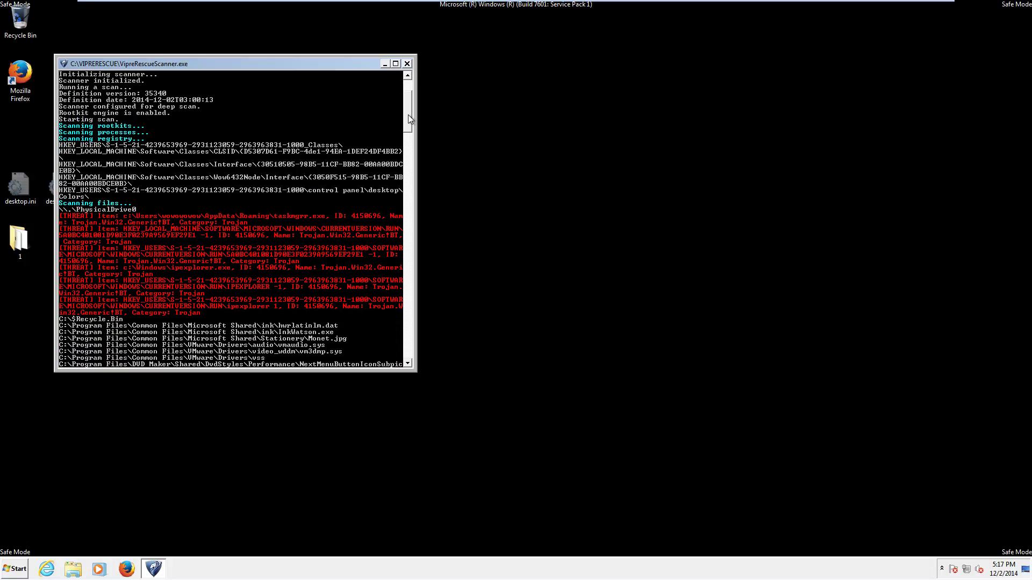
- Watch the deep scan finish, cleaning and quarantining 115 threats
{"action": "left_click_drag", "start_coordinate": [408, 114], "coordinate": [379, 107]}
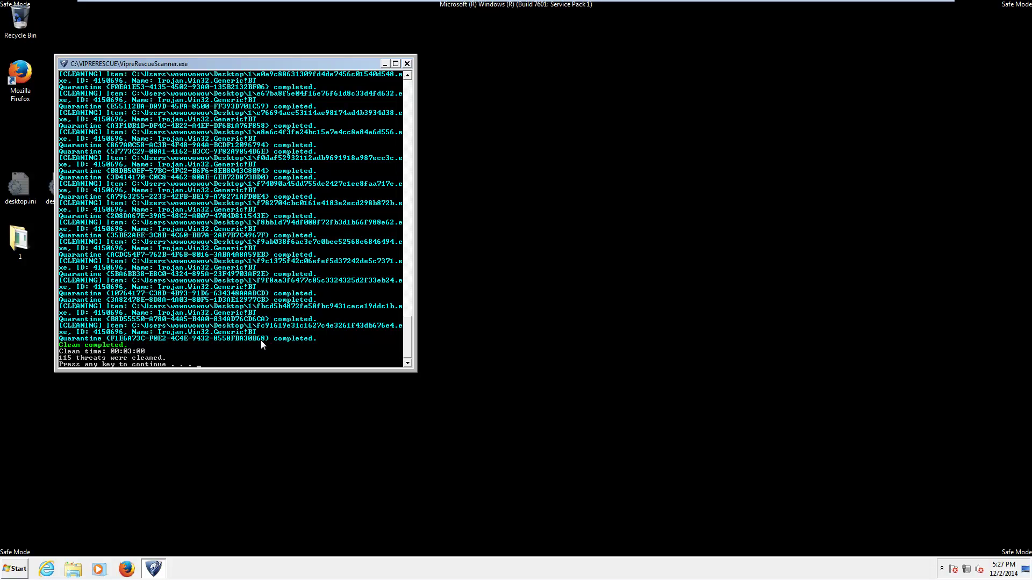
- Close the finished scanner console and restart Windows into normal mode
{"action": "key", "text": "Return"}
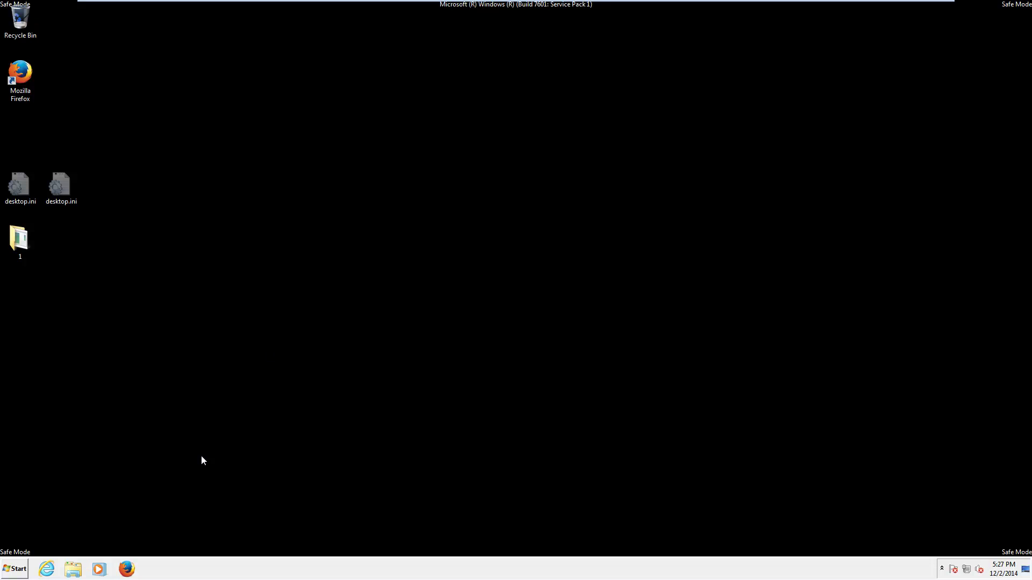
{"action": "left_click", "coordinate": [15, 568]}
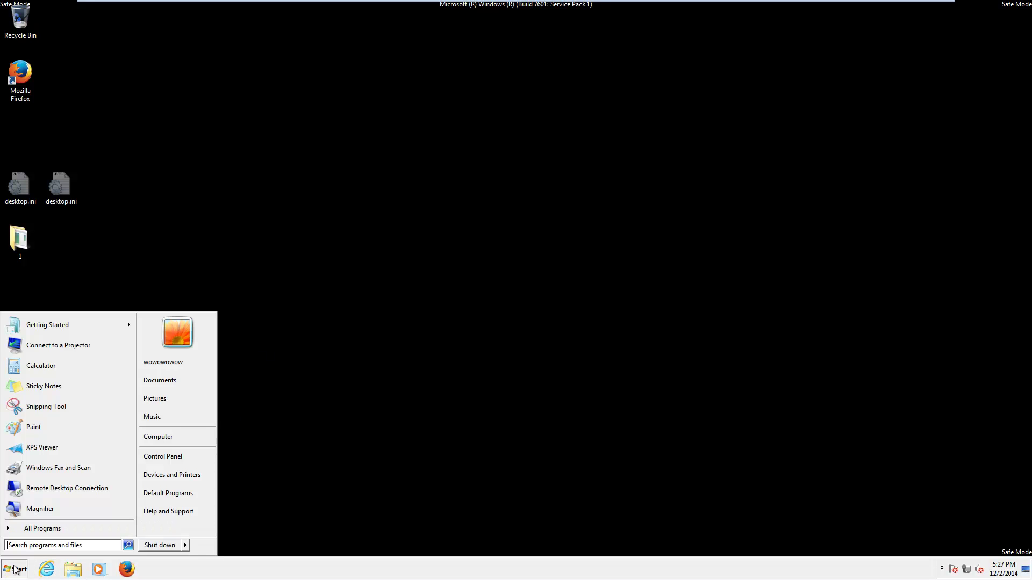
{"action": "left_click", "coordinate": [184, 546]}
{"action": "left_click", "coordinate": [213, 546]}
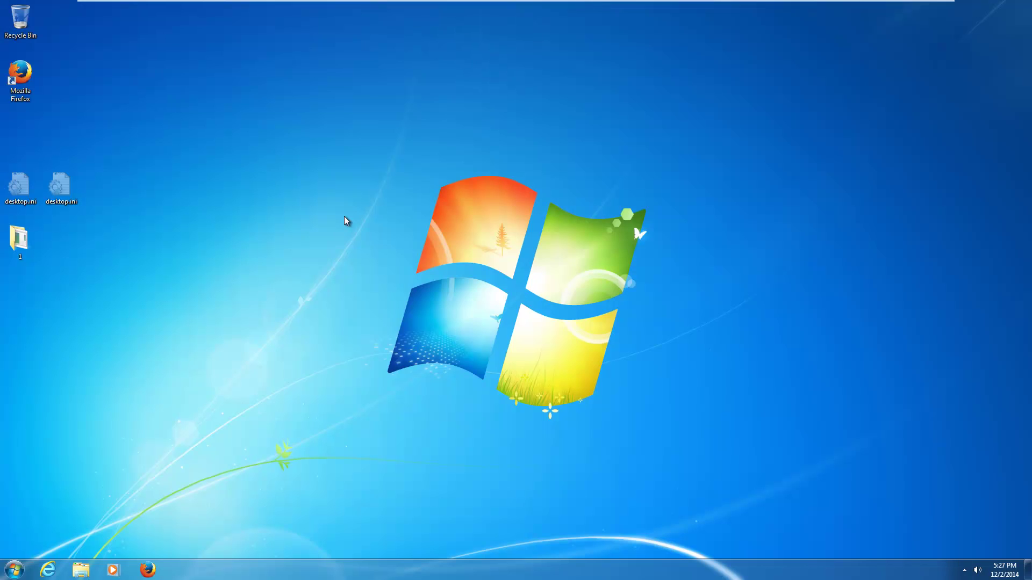
{"action": "double_click", "coordinate": [22, 240]}
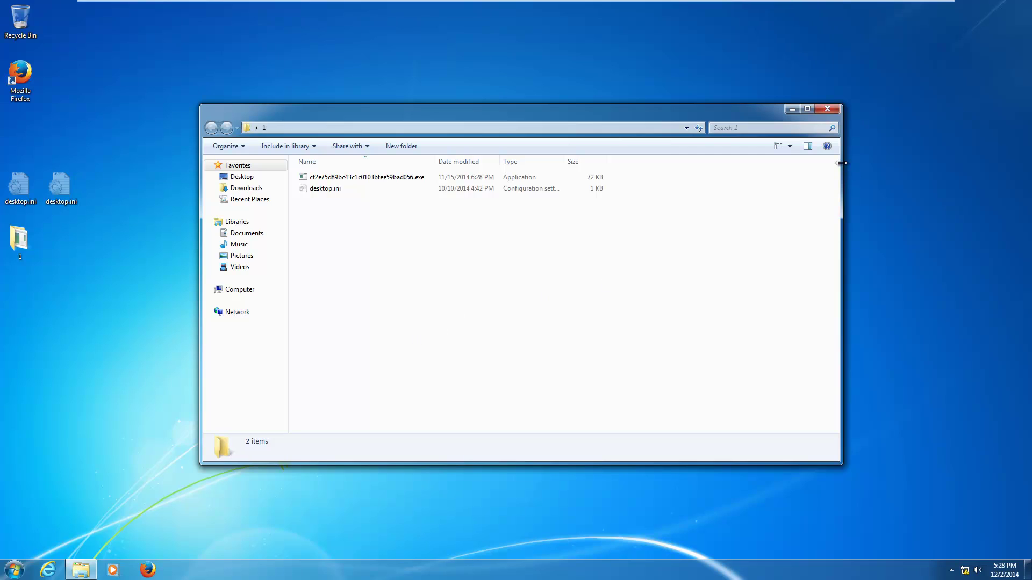
{"action": "left_click", "coordinate": [829, 110]}
- Search for malwarebytes in Firefox and save the free mbam-setup-2.0.4.1028.exe installer
{"action": "left_click", "coordinate": [143, 573]}
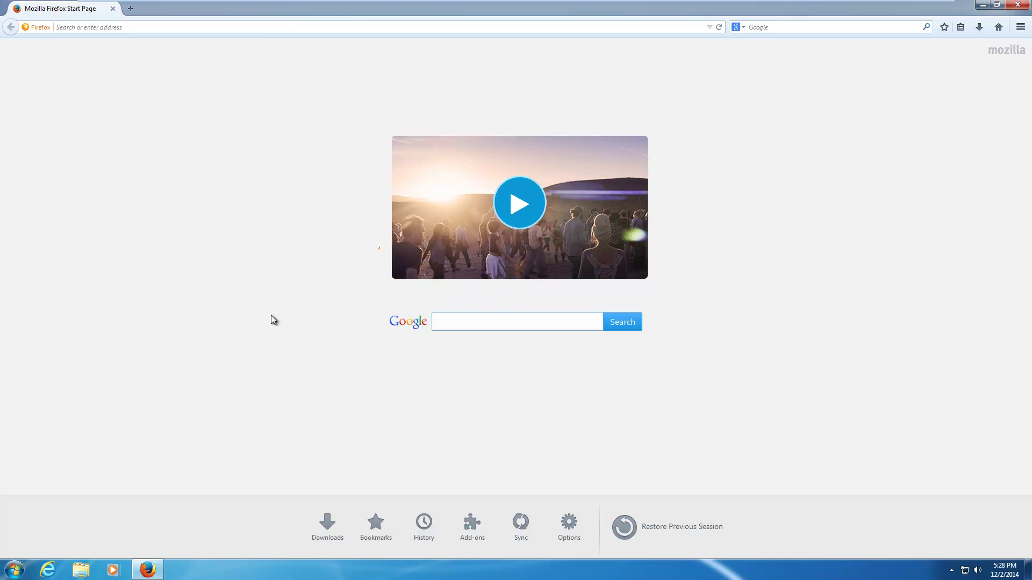
{"action": "type", "text": "malwarebytes"}
{"action": "key", "text": "Return"}
{"action": "left_click", "coordinate": [168, 194]}
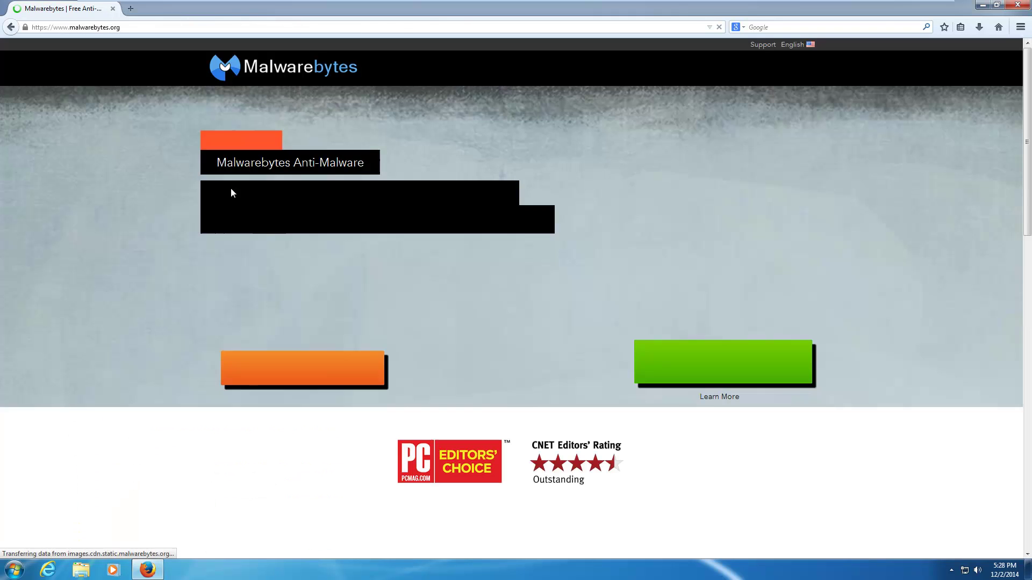
{"action": "left_click", "coordinate": [318, 372]}
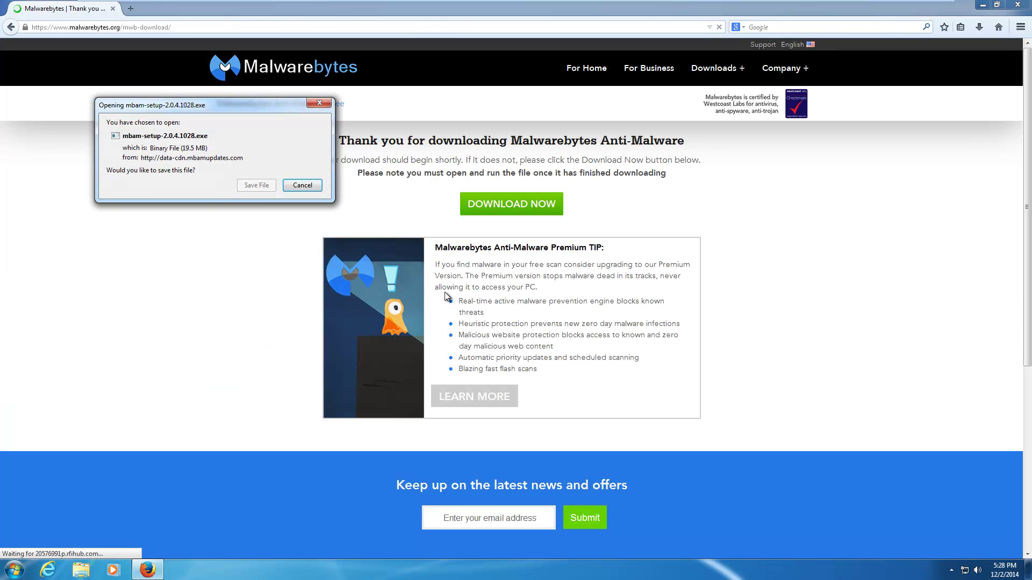
{"action": "left_click", "coordinate": [258, 185]}
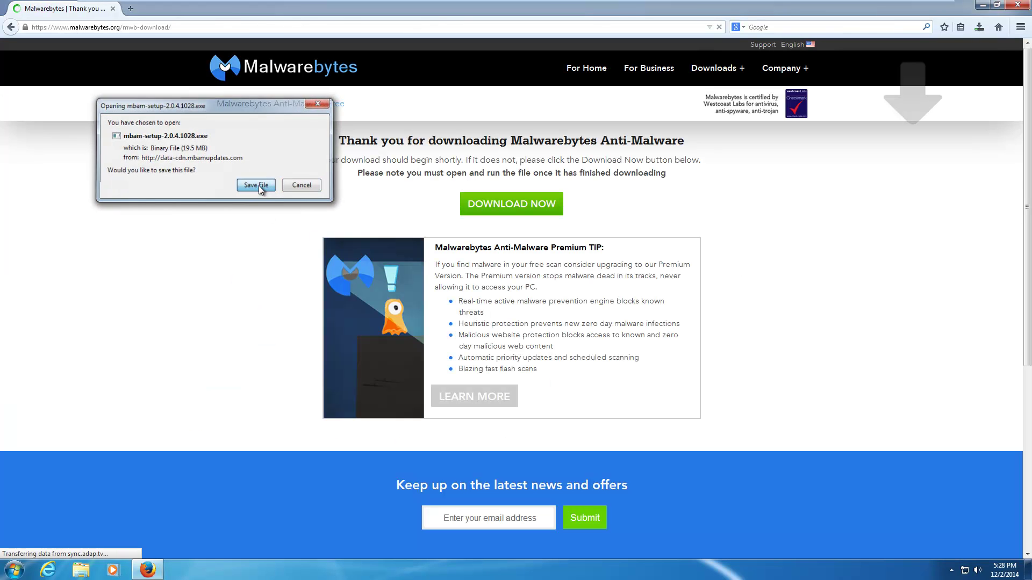
- Run the downloaded installer, close Firefox, and accept the default setup language
{"action": "left_click", "coordinate": [976, 30]}
{"action": "left_click", "coordinate": [892, 60]}
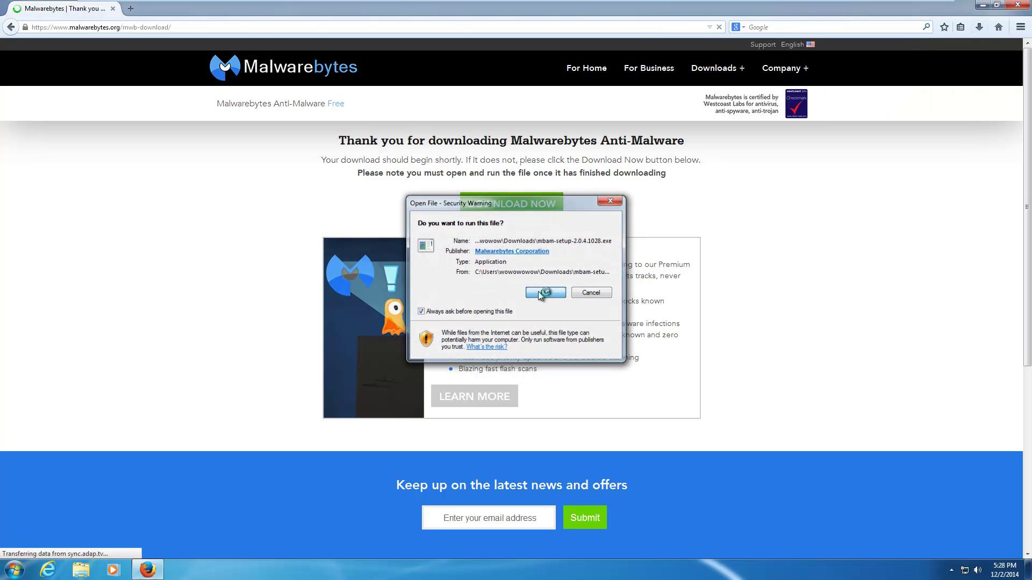
{"action": "left_click", "coordinate": [539, 292]}
{"action": "left_click", "coordinate": [1009, 5]}
{"action": "left_click", "coordinate": [521, 308]}
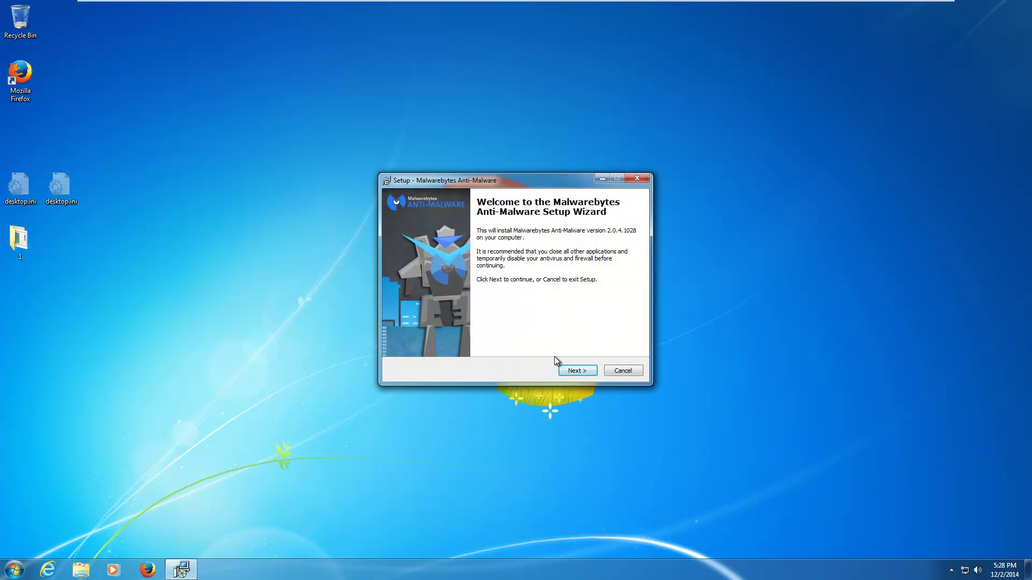
- Install Malwarebytes Anti-Malware with default location, Start menu folder and tasks, skipping the Premium trial
{"action": "left_click", "coordinate": [577, 371]}
{"action": "left_click", "coordinate": [440, 338]}
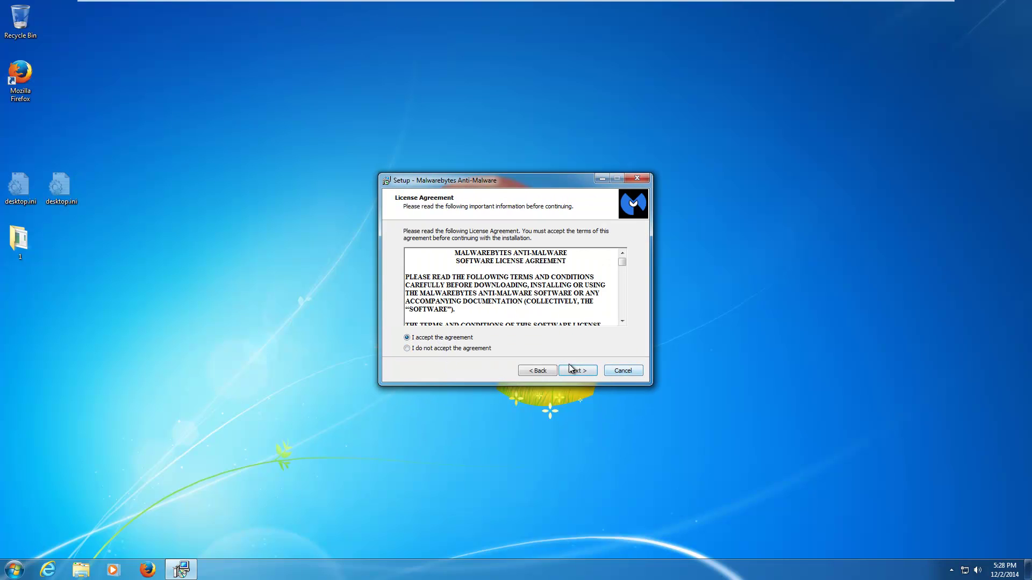
{"action": "left_click", "coordinate": [571, 370]}
{"action": "left_click", "coordinate": [573, 372]}
{"action": "left_click", "coordinate": [574, 374]}
{"action": "left_click", "coordinate": [574, 372]}
{"action": "left_click", "coordinate": [574, 373]}
{"action": "left_click", "coordinate": [575, 374]}
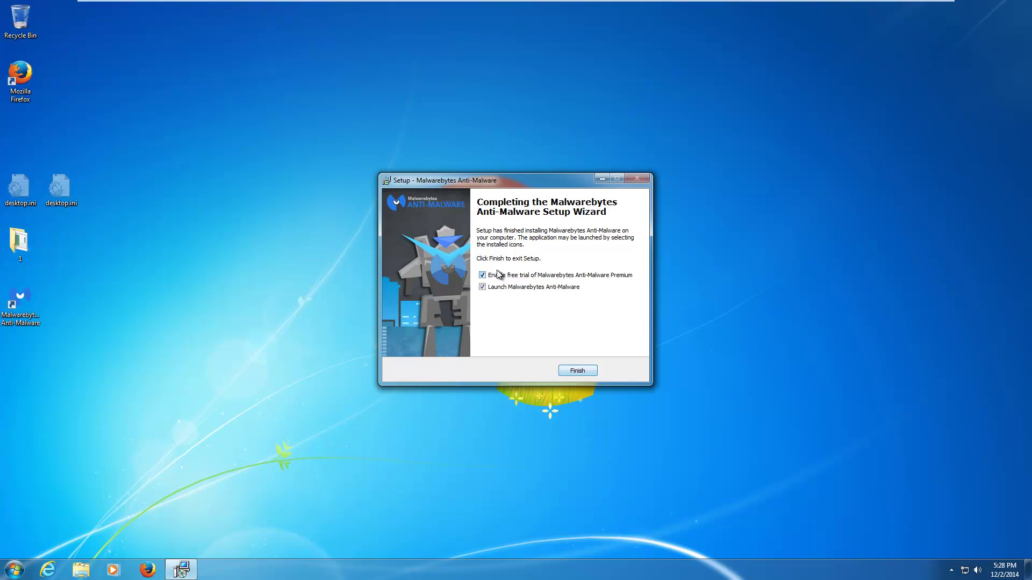
{"action": "left_click", "coordinate": [497, 273]}
{"action": "left_click", "coordinate": [585, 372]}
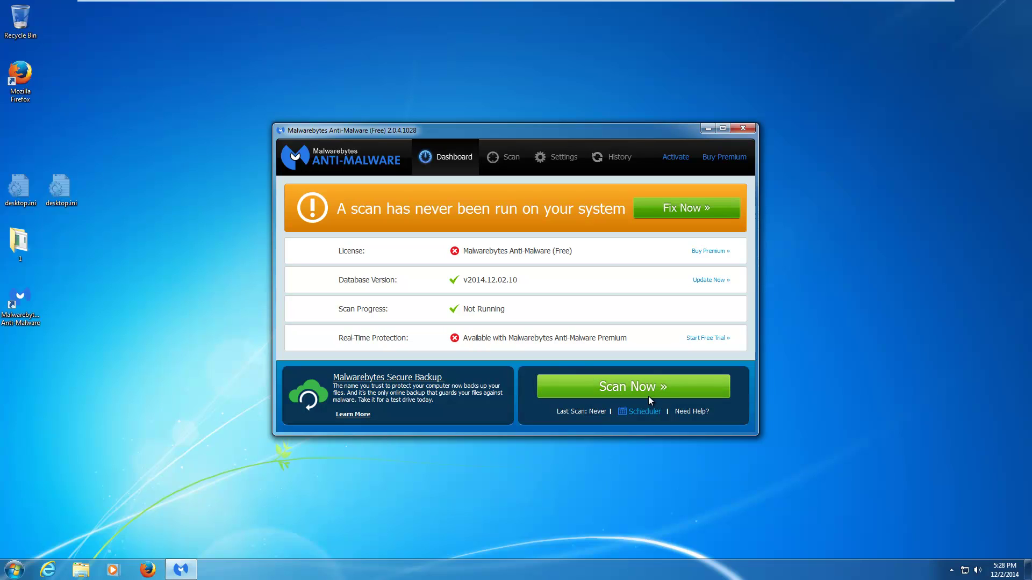
- Start a Threat Scan from Malwarebytes' Scan page
{"action": "left_click", "coordinate": [510, 158]}
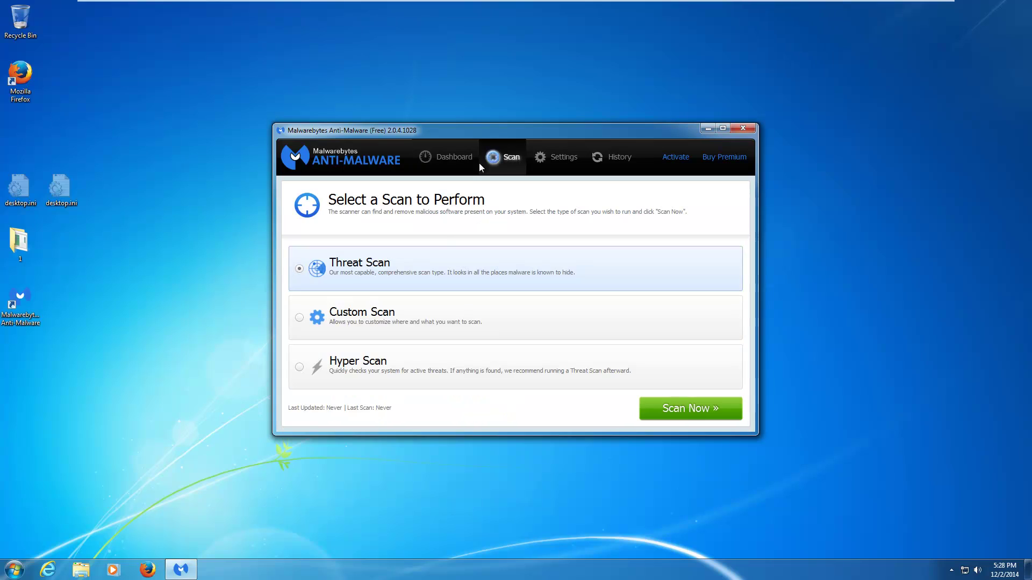
{"action": "left_click", "coordinate": [669, 408]}
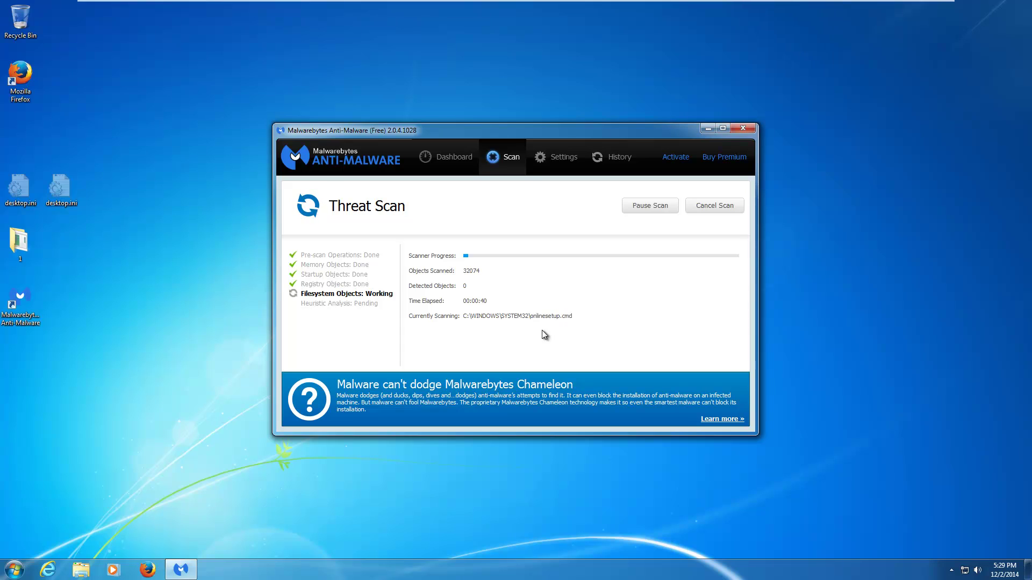
{"action": "double_click", "coordinate": [20, 243]}
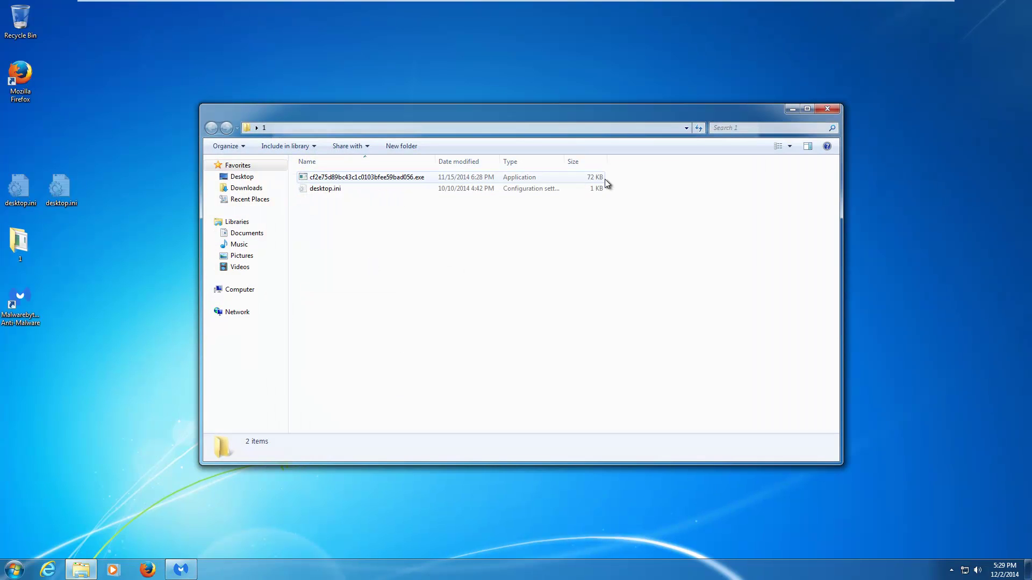
{"action": "left_click", "coordinate": [820, 111]}
{"action": "right_click", "coordinate": [402, 575]}
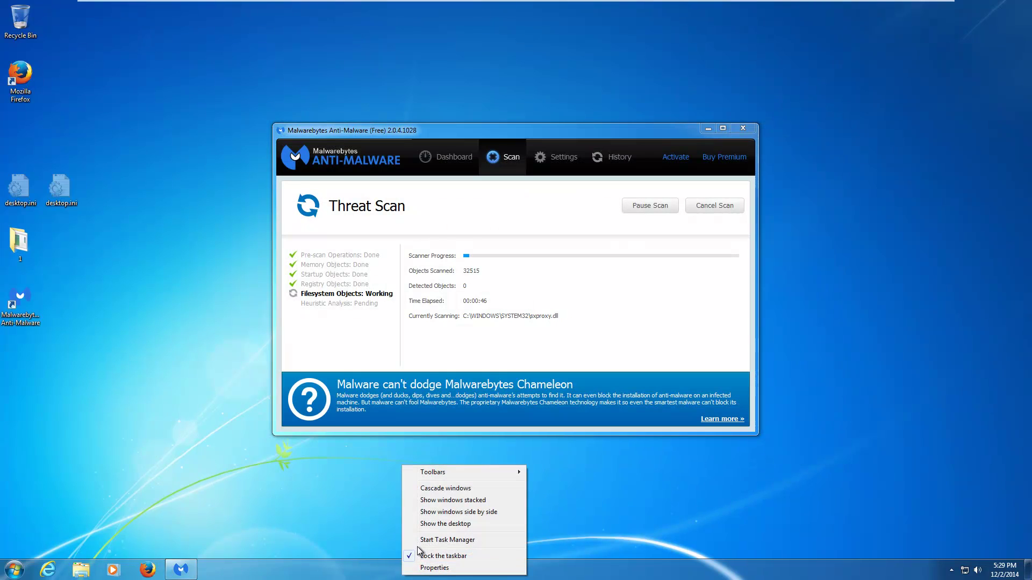
{"action": "left_click", "coordinate": [418, 544]}
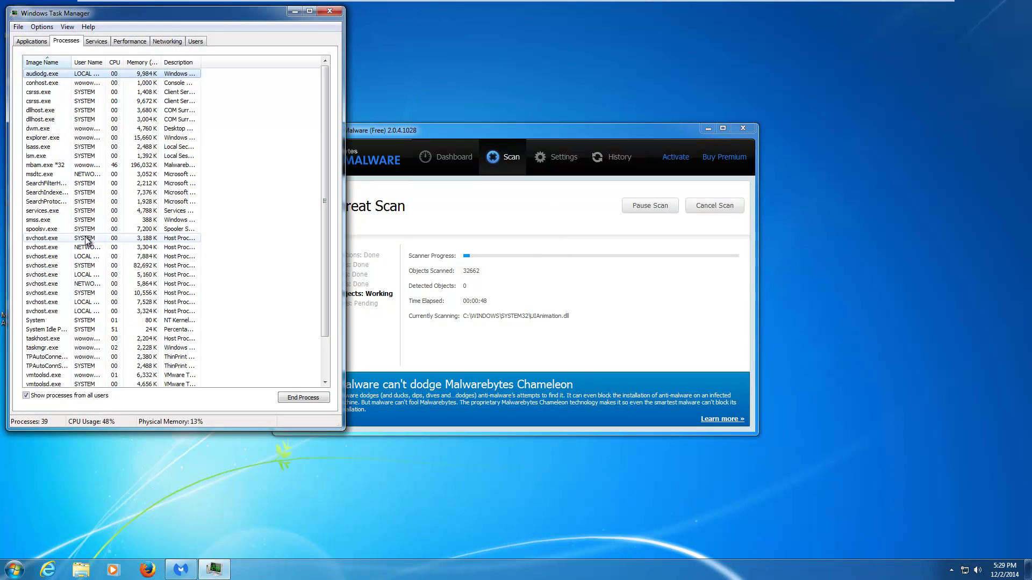
{"action": "scroll", "coordinate": [90, 198], "scroll_direction": "down", "scroll_amount": 2}
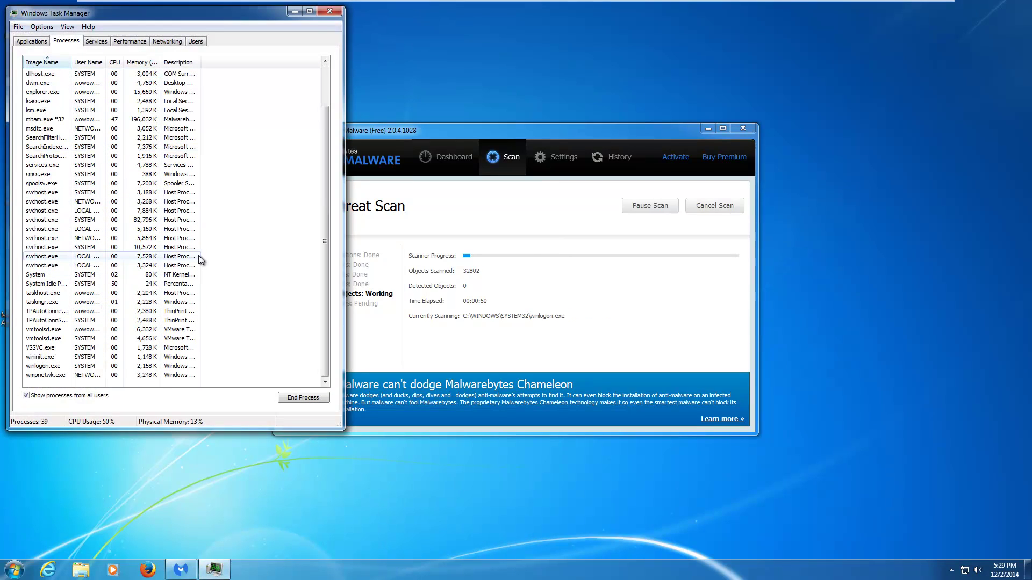
{"action": "double_click", "coordinate": [201, 61]}
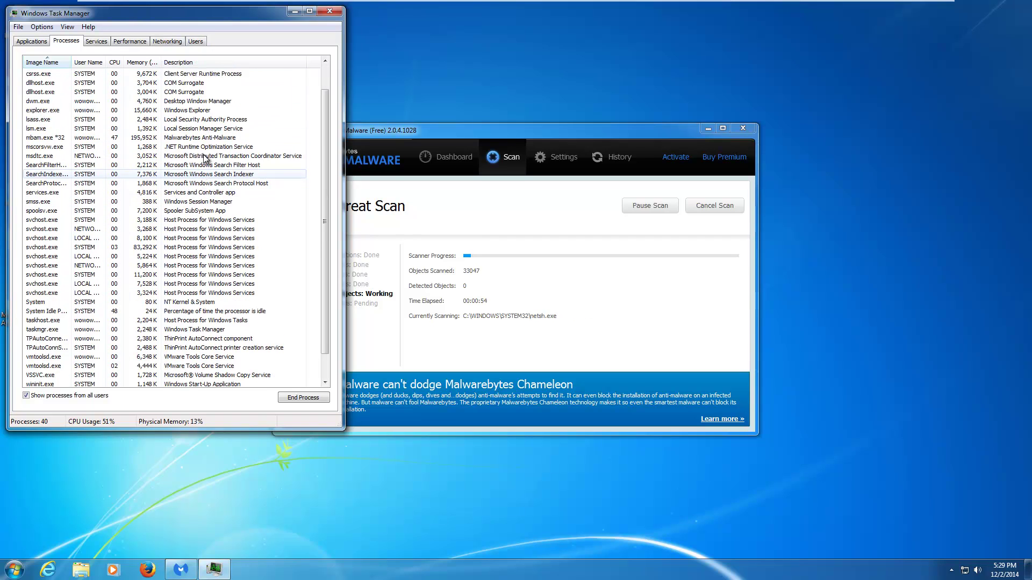
{"action": "scroll", "coordinate": [204, 108], "scroll_direction": "up", "scroll_amount": 2}
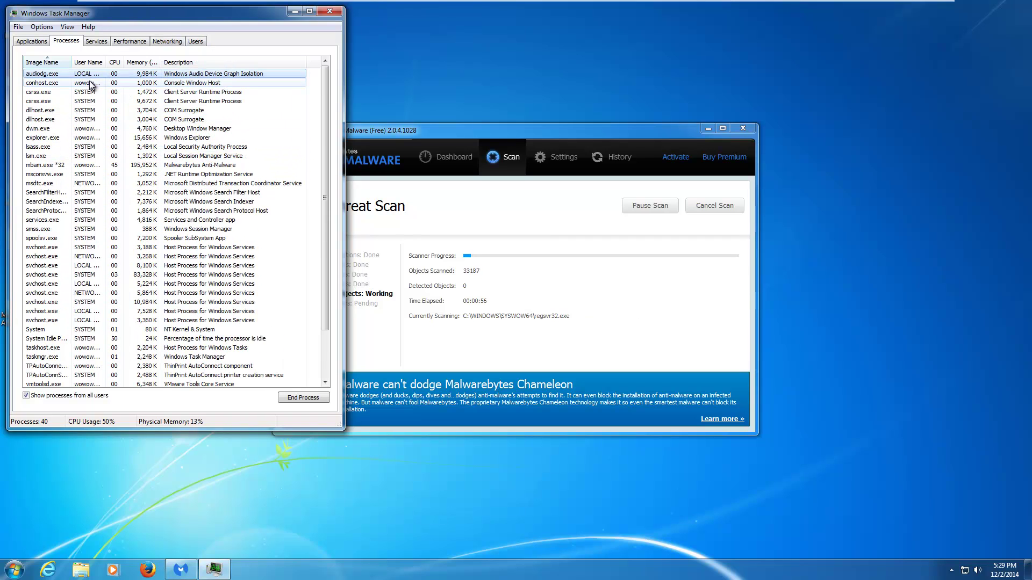
{"action": "left_click", "coordinate": [97, 41]}
{"action": "left_click", "coordinate": [52, 62]}
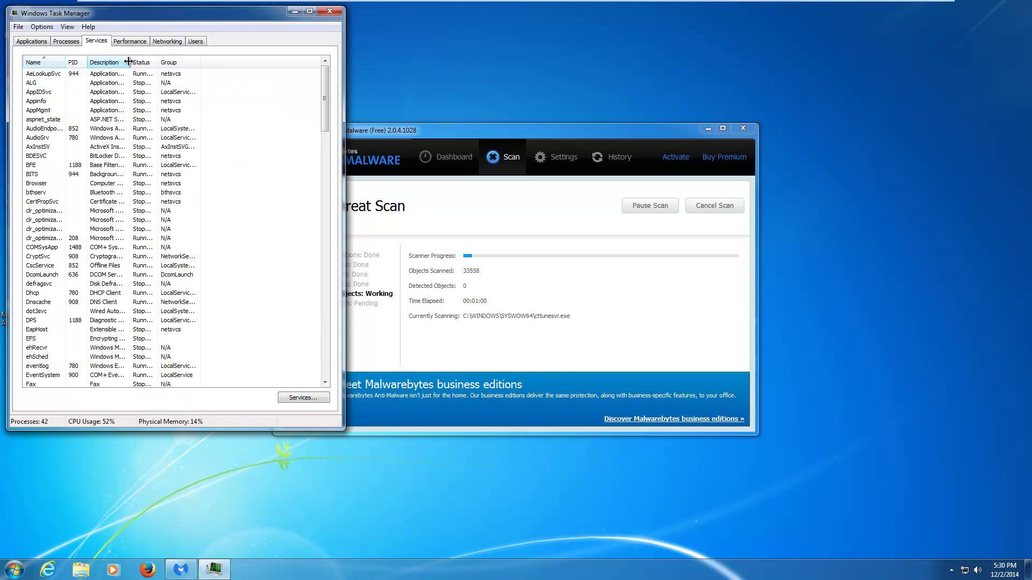
{"action": "left_click", "coordinate": [151, 218]}
{"action": "scroll", "coordinate": [150, 216], "scroll_direction": "down", "scroll_amount": 17}
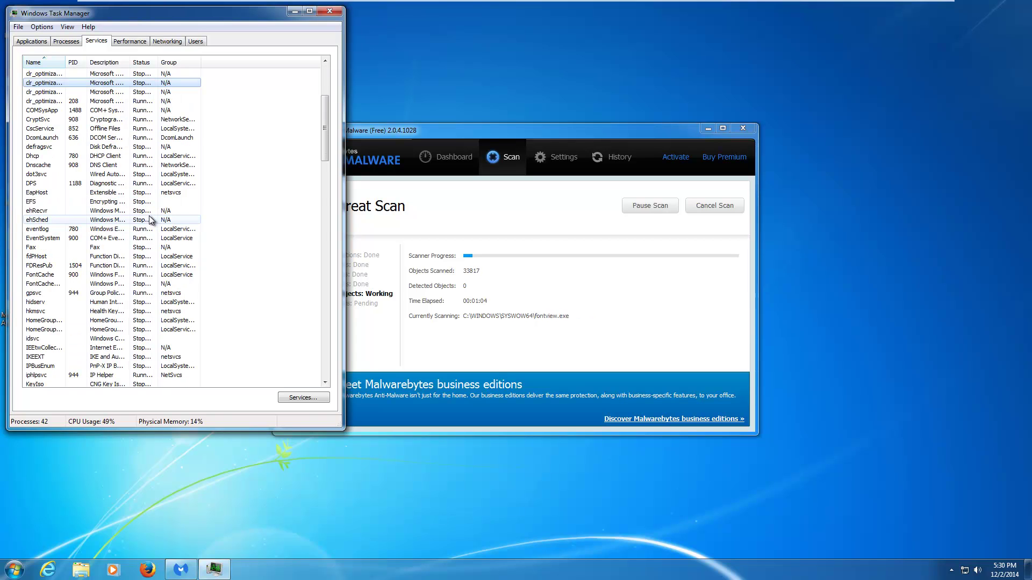
{"action": "scroll", "coordinate": [151, 244], "scroll_direction": "down", "scroll_amount": 20}
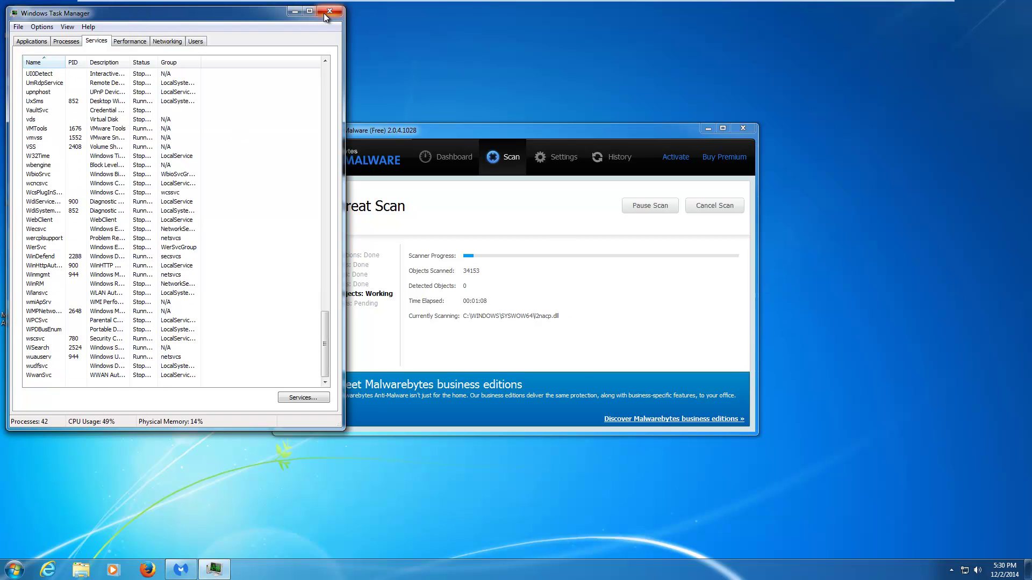
{"action": "key", "text": "alt+F4"}
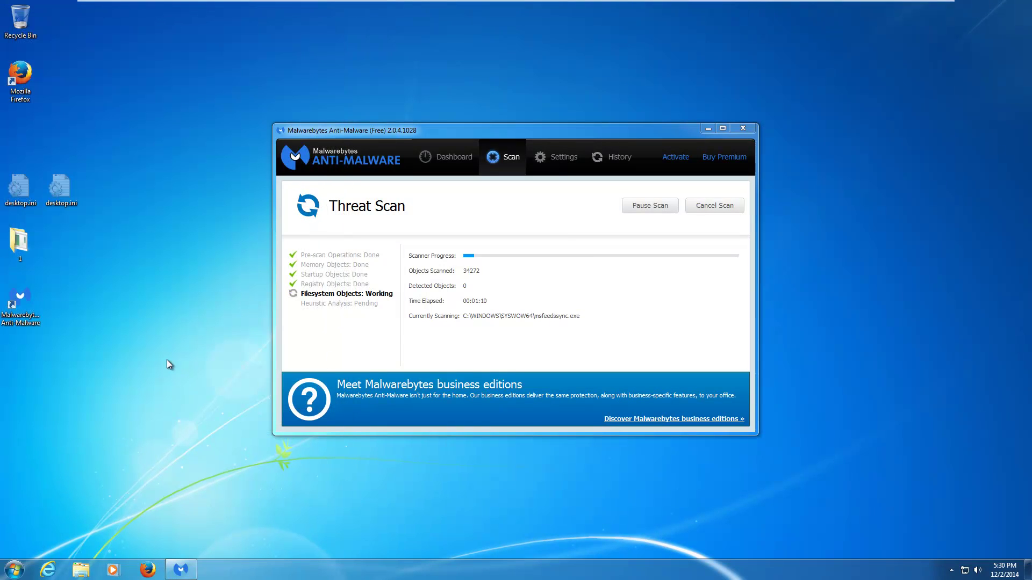
- Browse C:\VIPRERESCUE, looking into its Definitions folder and then the Quarantine folder
{"action": "left_click", "coordinate": [85, 574]}
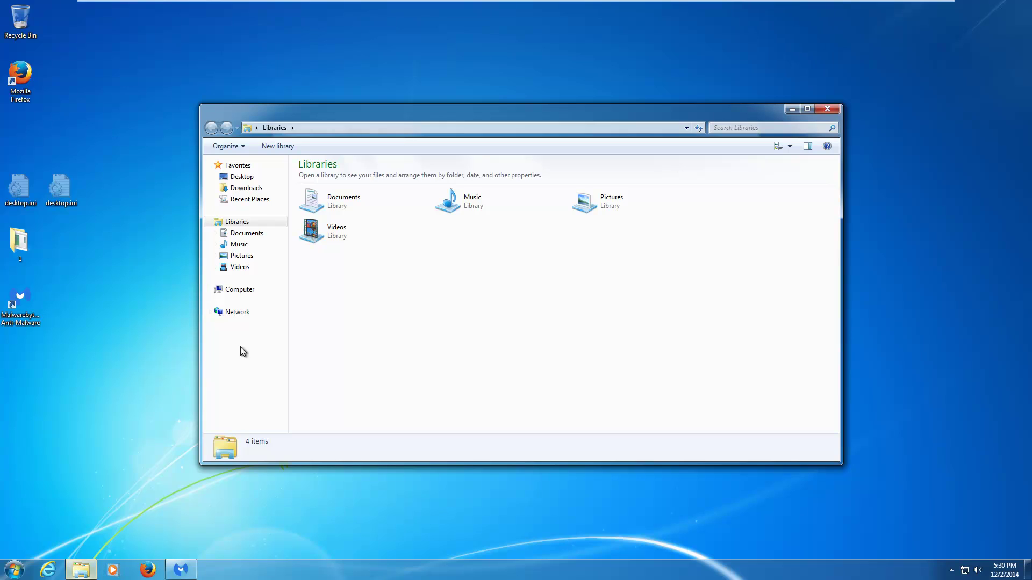
{"action": "left_click", "coordinate": [240, 290]}
{"action": "double_click", "coordinate": [333, 191]}
{"action": "double_click", "coordinate": [352, 280]}
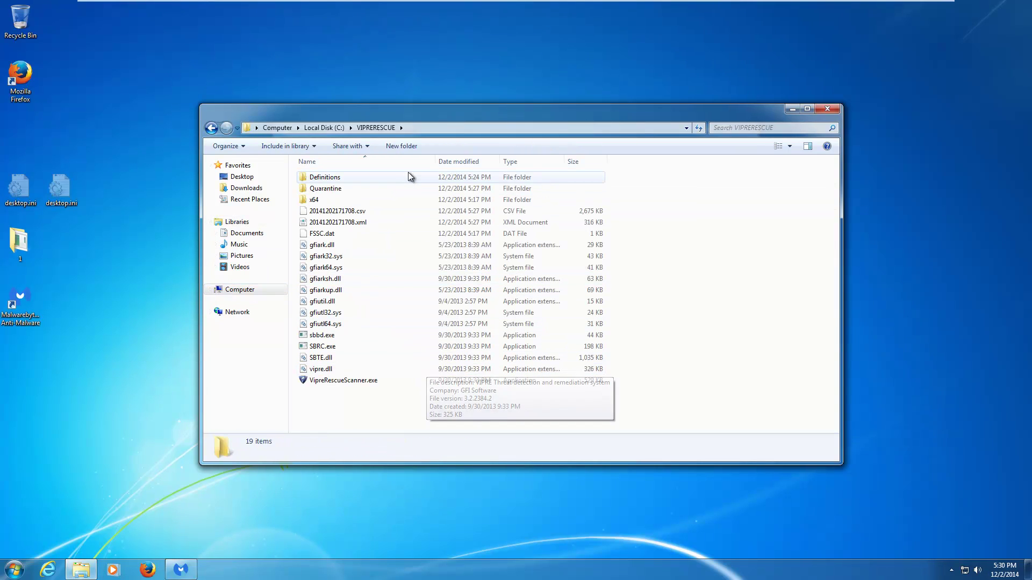
{"action": "double_click", "coordinate": [341, 179]}
{"action": "scroll", "coordinate": [369, 304], "scroll_direction": "down", "scroll_amount": 6}
{"action": "key", "text": "BackSpace"}
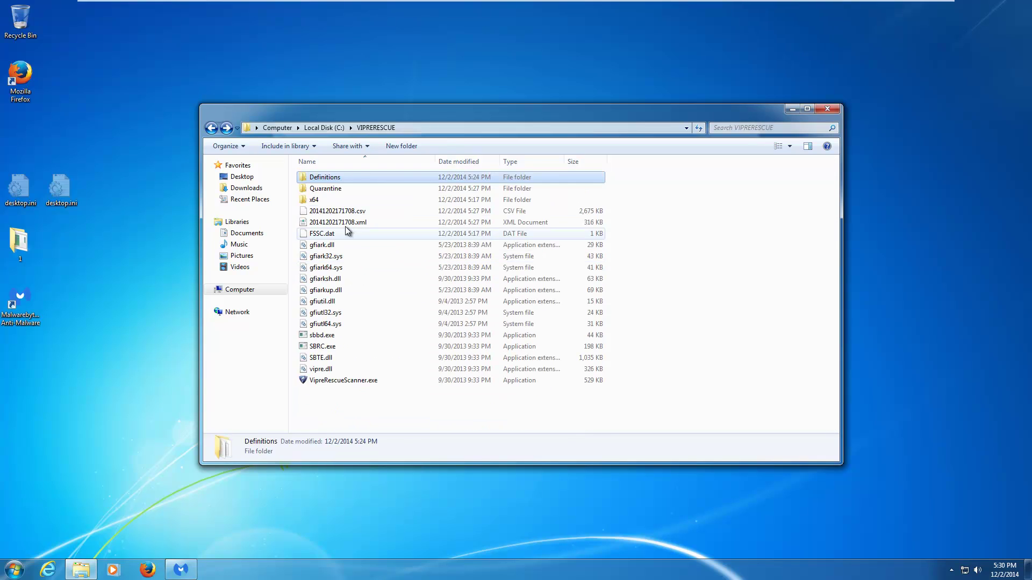
{"action": "double_click", "coordinate": [344, 189]}
- Inspect the quarantine XML records, then return to the VIPRERESCUE folder
{"action": "scroll", "coordinate": [398, 263], "scroll_direction": "down", "scroll_amount": 7}
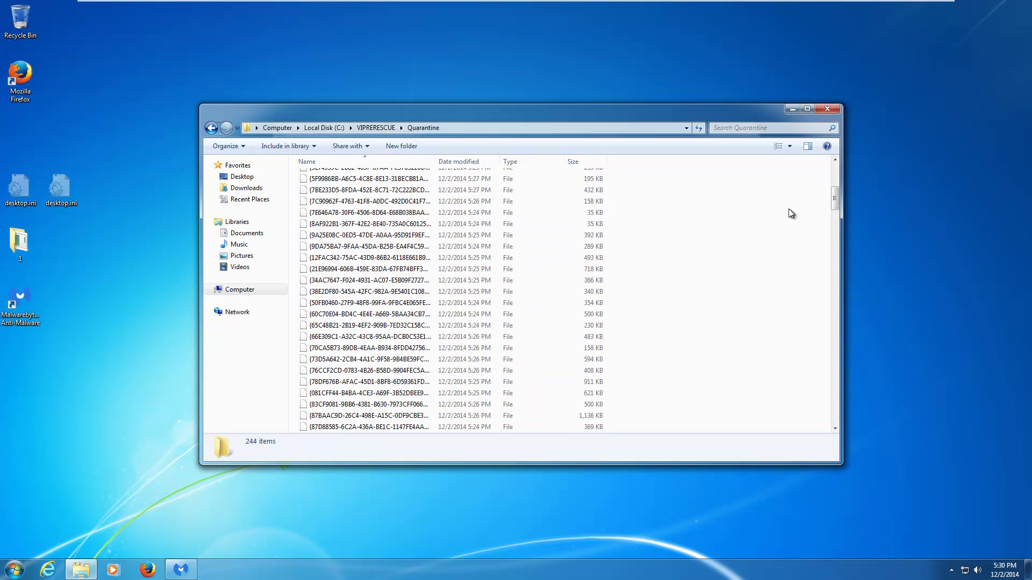
{"action": "left_click_drag", "start_coordinate": [834, 198], "coordinate": [743, 397]}
{"action": "left_click", "coordinate": [498, 381]}
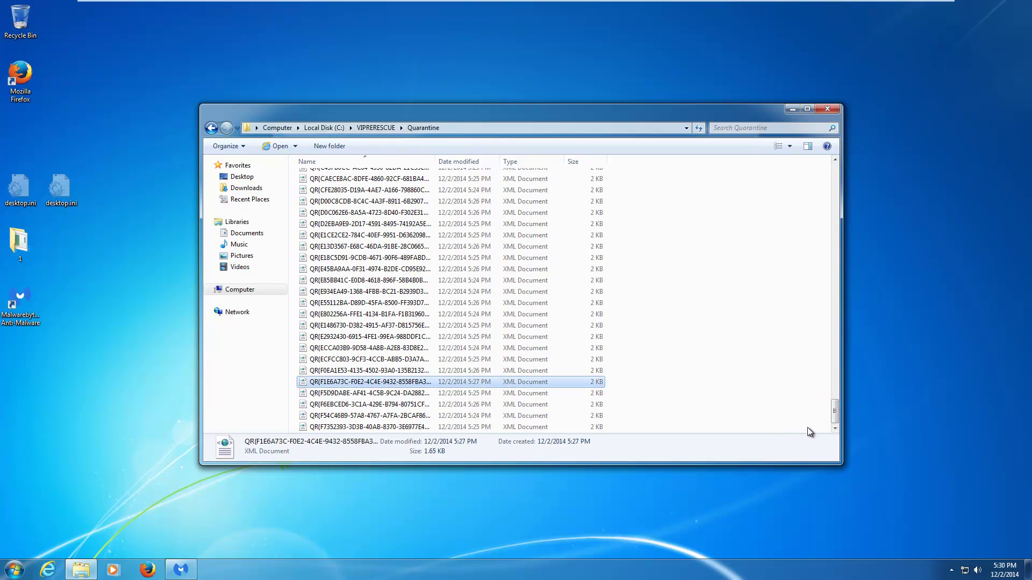
{"action": "left_click_drag", "start_coordinate": [837, 410], "coordinate": [636, 256]}
{"action": "key", "text": "BackSpace"}
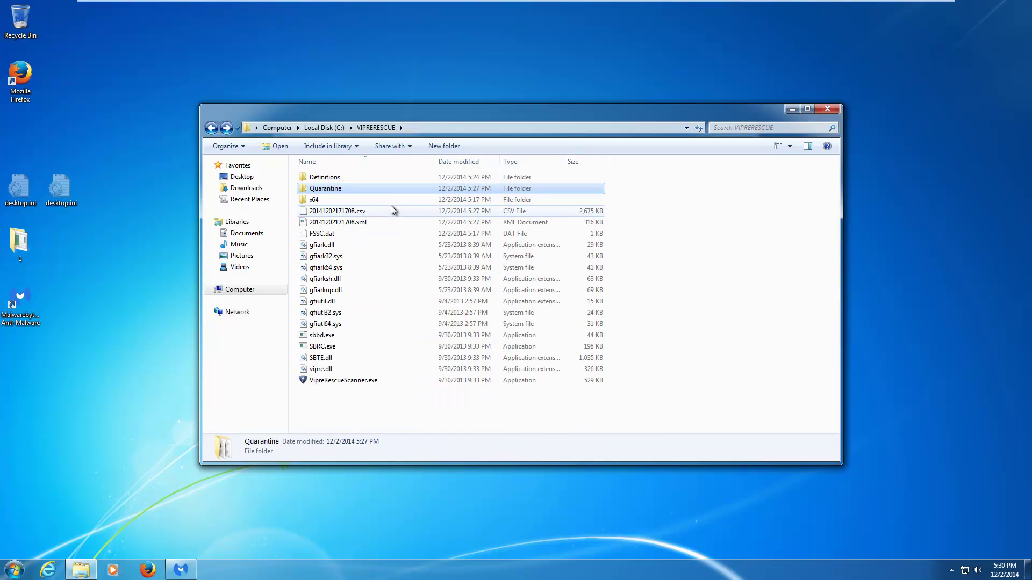
{"action": "left_click", "coordinate": [307, 202]}
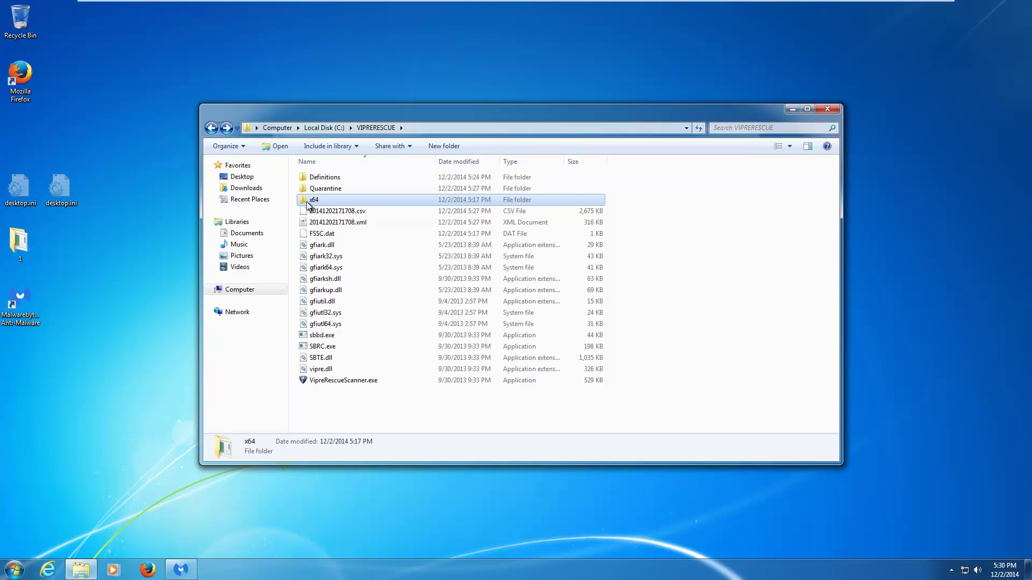
{"action": "double_click", "coordinate": [315, 201]}
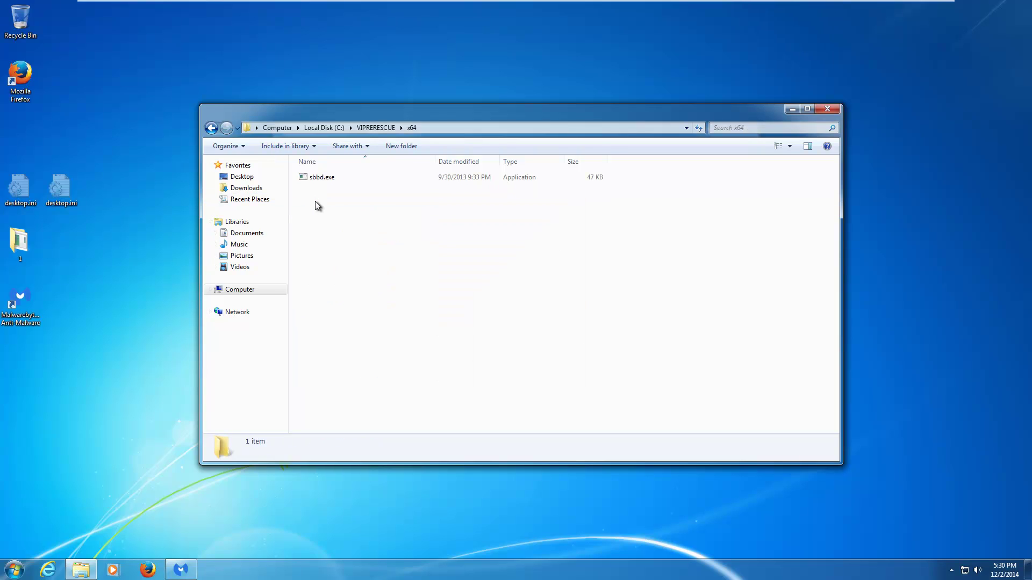
{"action": "key", "text": "BackSpace"}
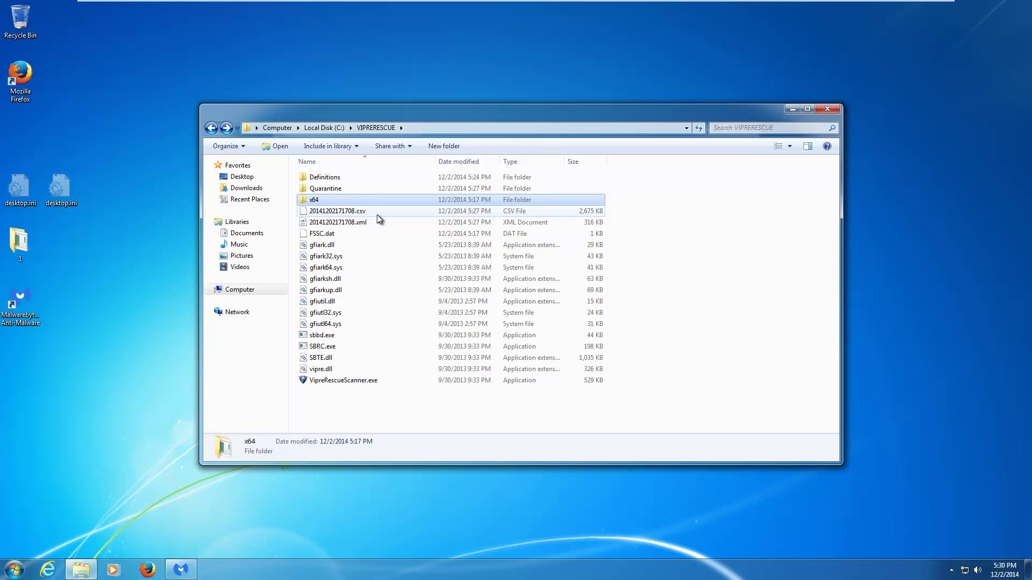
{"action": "left_click", "coordinate": [344, 211]}
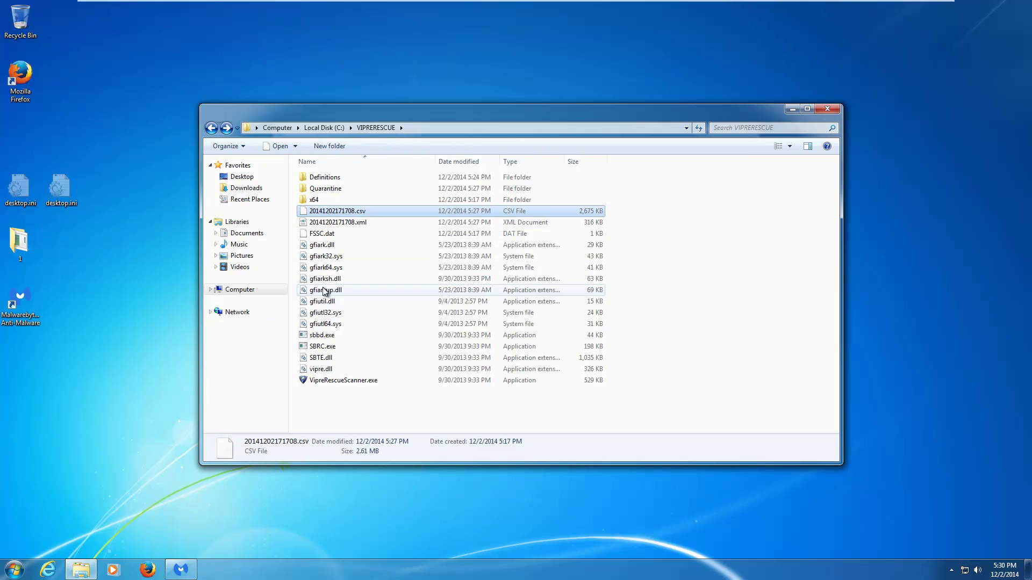
{"action": "left_click", "coordinate": [322, 223]}
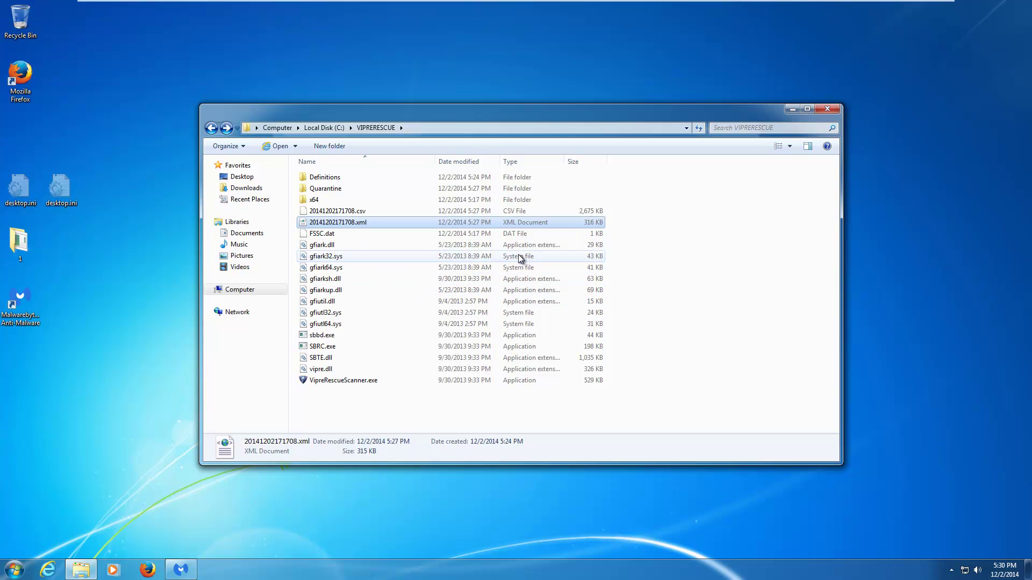
{"action": "left_click", "coordinate": [705, 285]}
- View the VIPRERESCUE folder's properties, then reopen its Quarantine folder listing 244 files
{"action": "key", "text": "BackSpace"}
{"action": "right_click", "coordinate": [327, 275]}
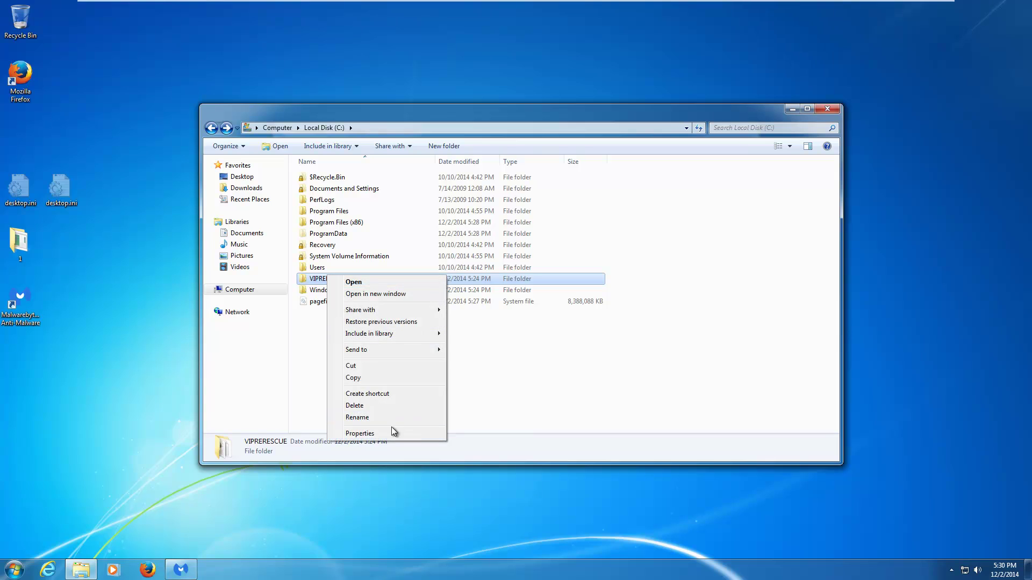
{"action": "left_click", "coordinate": [380, 433]}
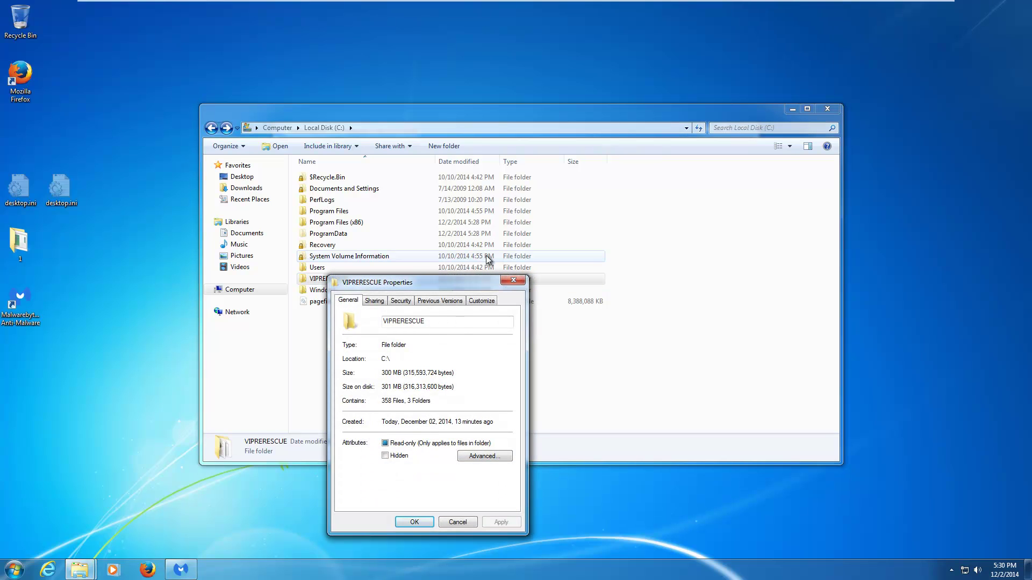
{"action": "key", "text": "Escape"}
{"action": "double_click", "coordinate": [482, 282]}
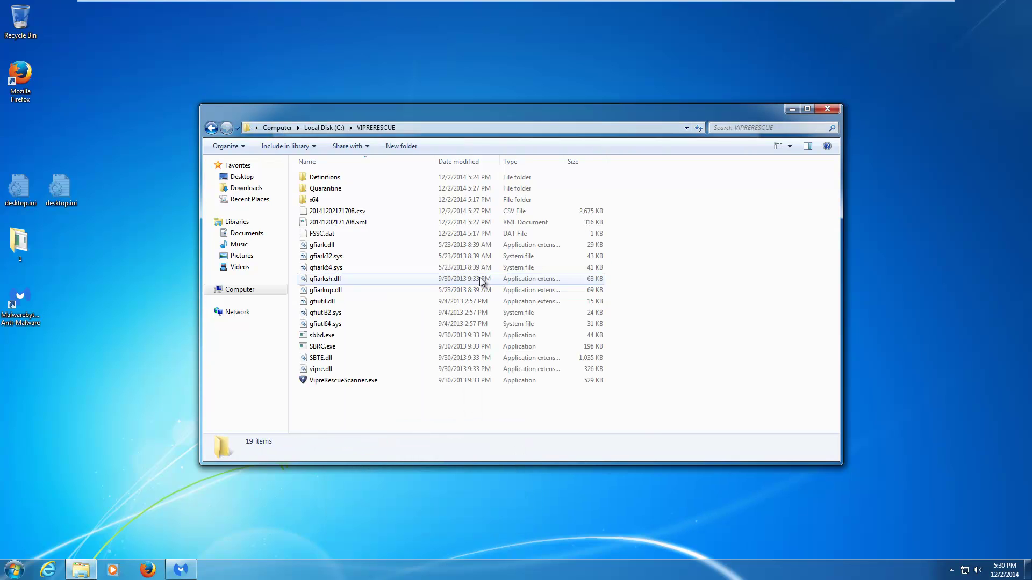
{"action": "double_click", "coordinate": [417, 189]}
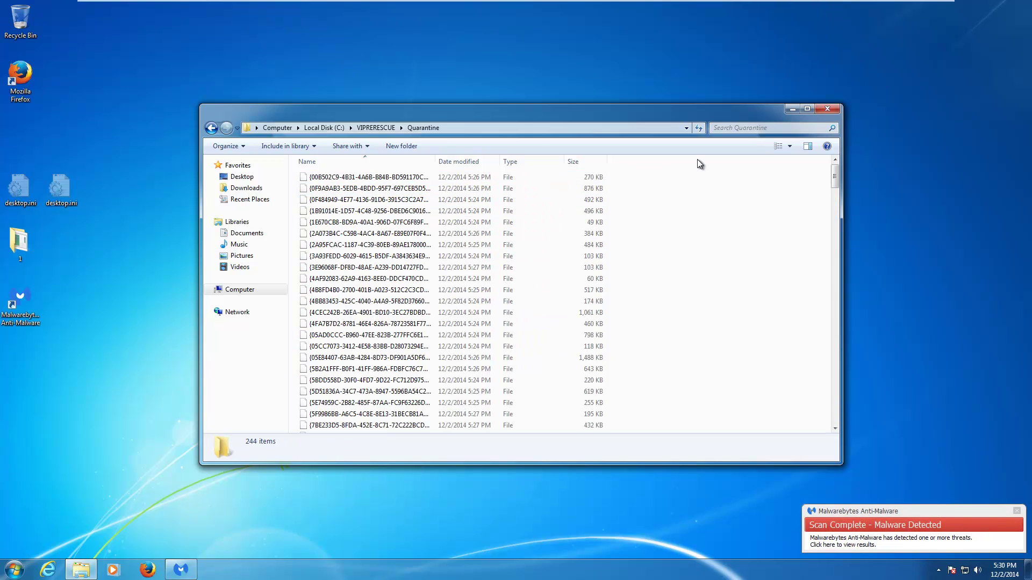
- Close the Quarantine folder and widen Malwarebytes' results to show both Trojan.UStealData locations
{"action": "left_click", "coordinate": [824, 112]}
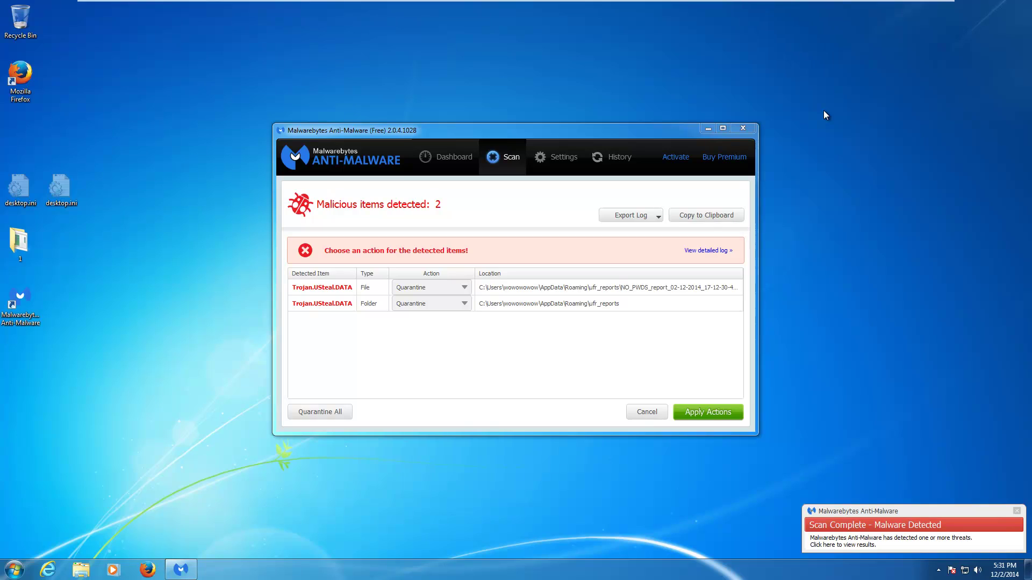
{"action": "left_click", "coordinate": [576, 289]}
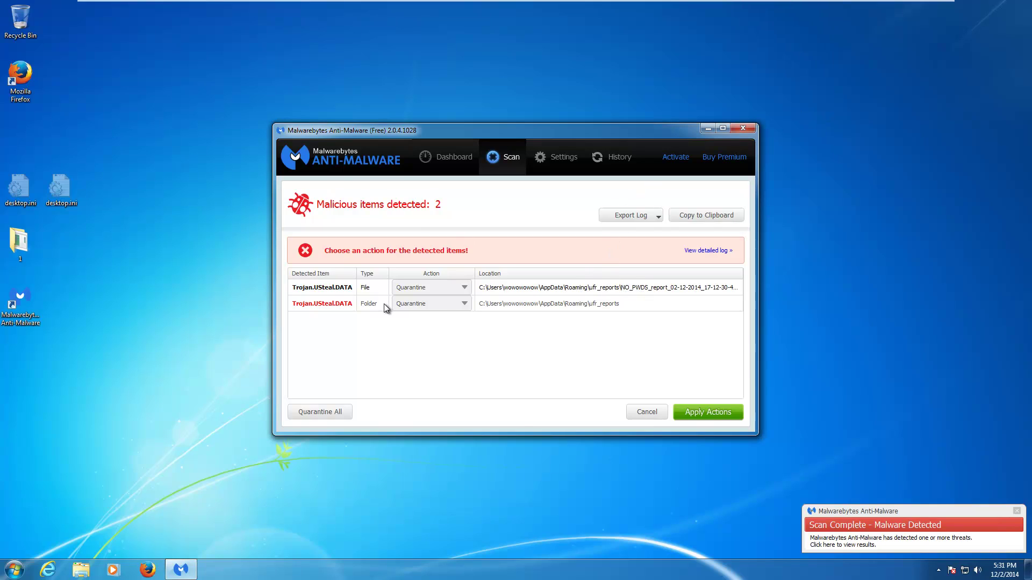
{"action": "left_click_drag", "start_coordinate": [273, 321], "coordinate": [106, 302]}
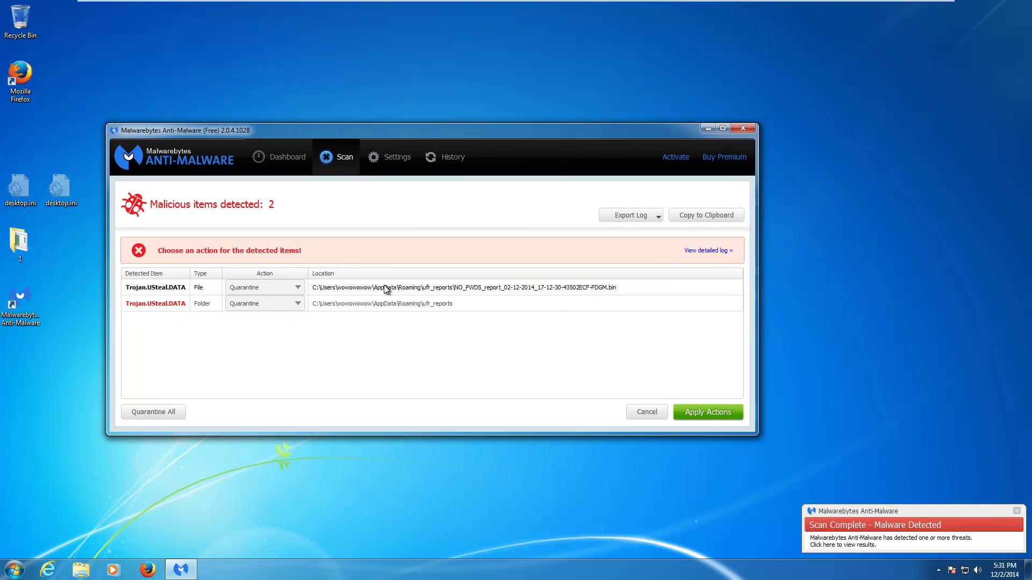
- Go to %appdata% in a new Explorer window and open the ufr_reports folder
{"action": "left_click", "coordinate": [81, 570]}
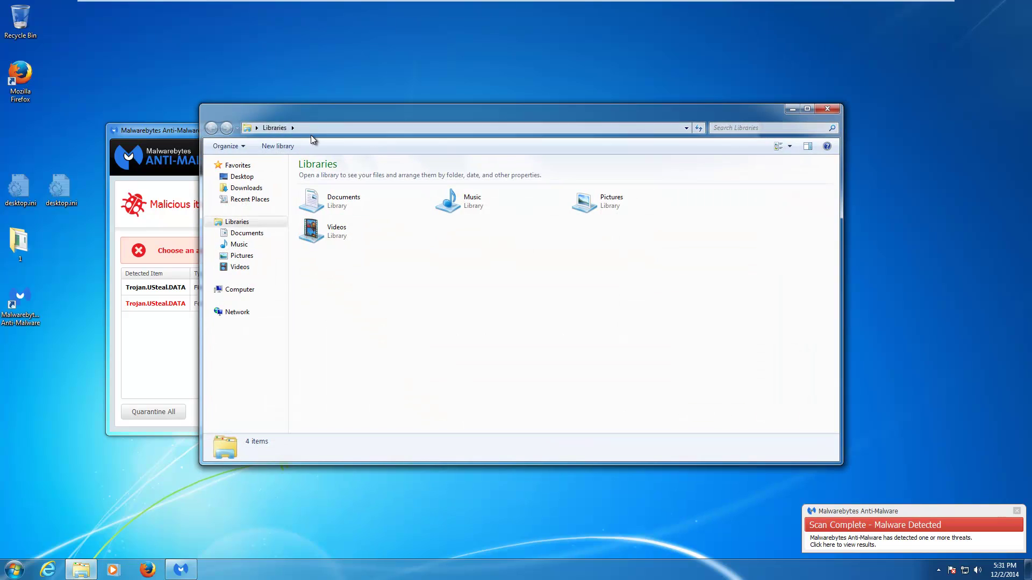
{"action": "left_click", "coordinate": [338, 128]}
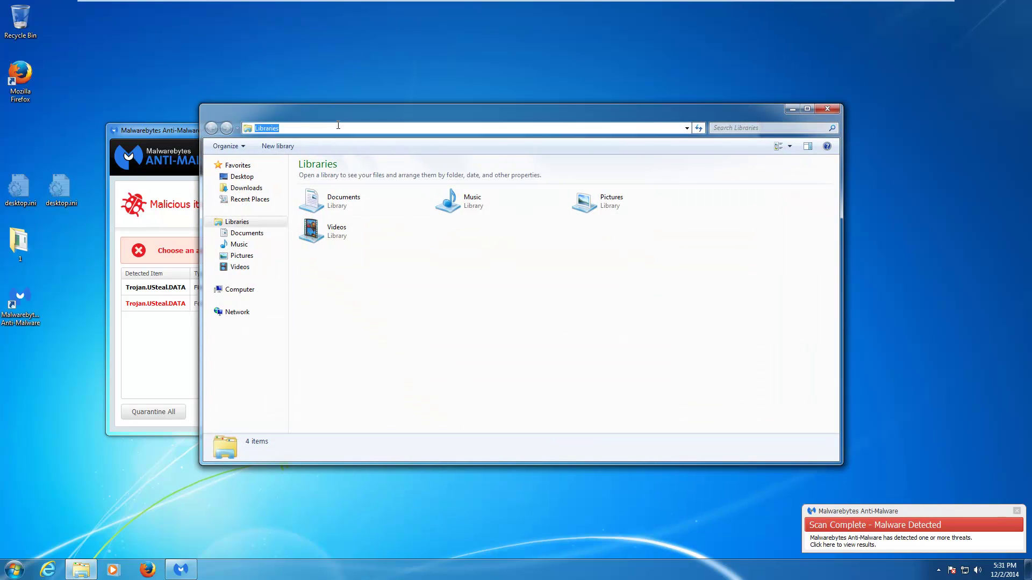
{"action": "type", "text": "%appdat"}
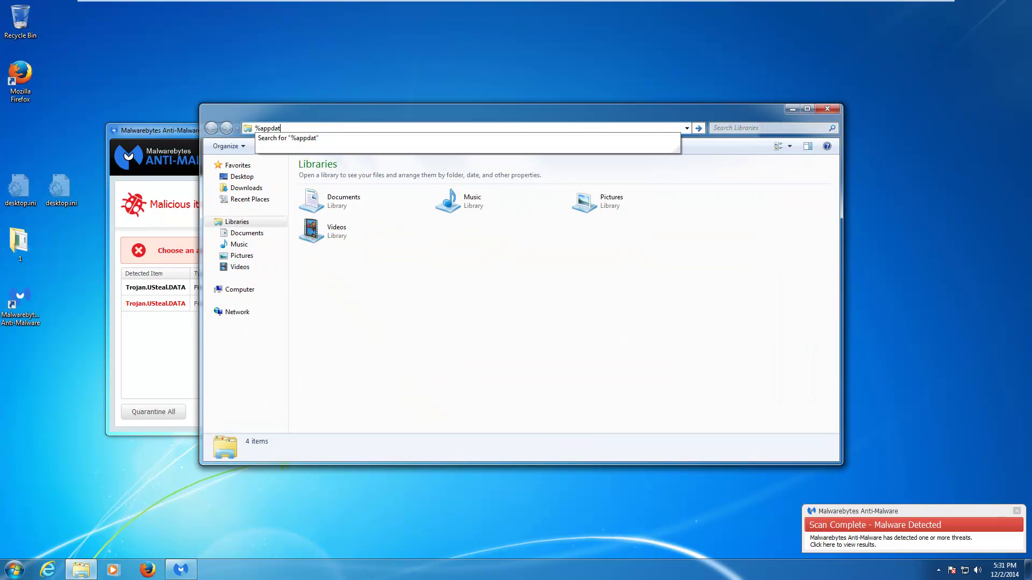
{"action": "type", "text": "a%"}
{"action": "key", "text": "Return"}
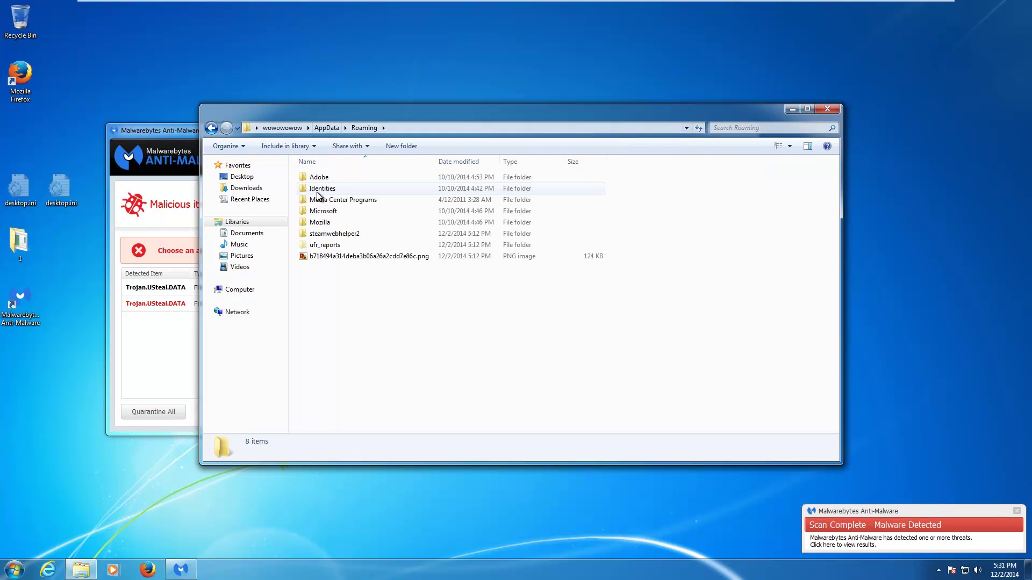
{"action": "left_click_drag", "start_coordinate": [393, 111], "coordinate": [427, 189]}
{"action": "double_click", "coordinate": [375, 323]}
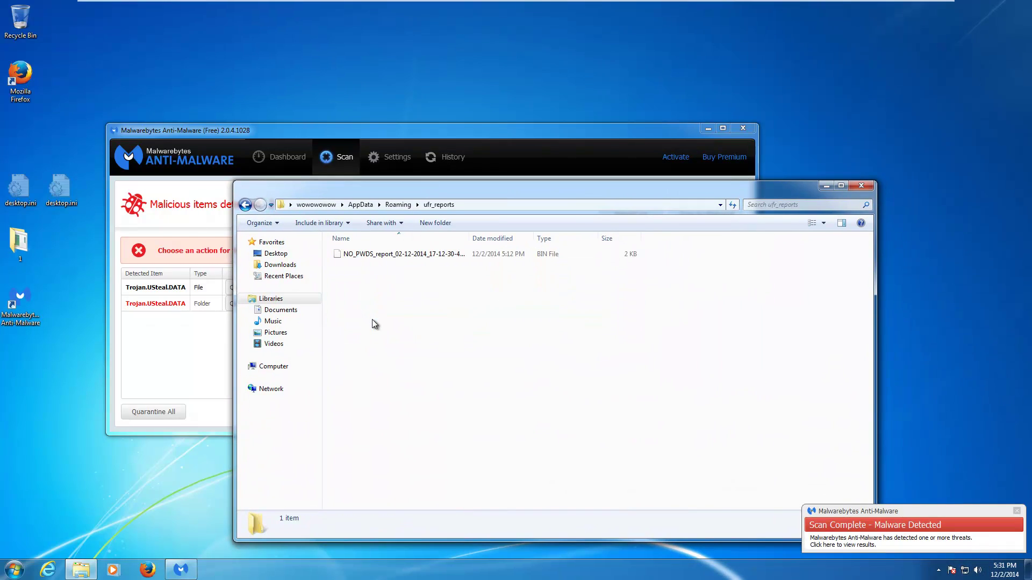
- View the NO_PWDS_report .bin file in Notepad, find it unreadable binary, and return to Roaming
{"action": "right_click", "coordinate": [366, 256]}
{"action": "left_click", "coordinate": [391, 263]}
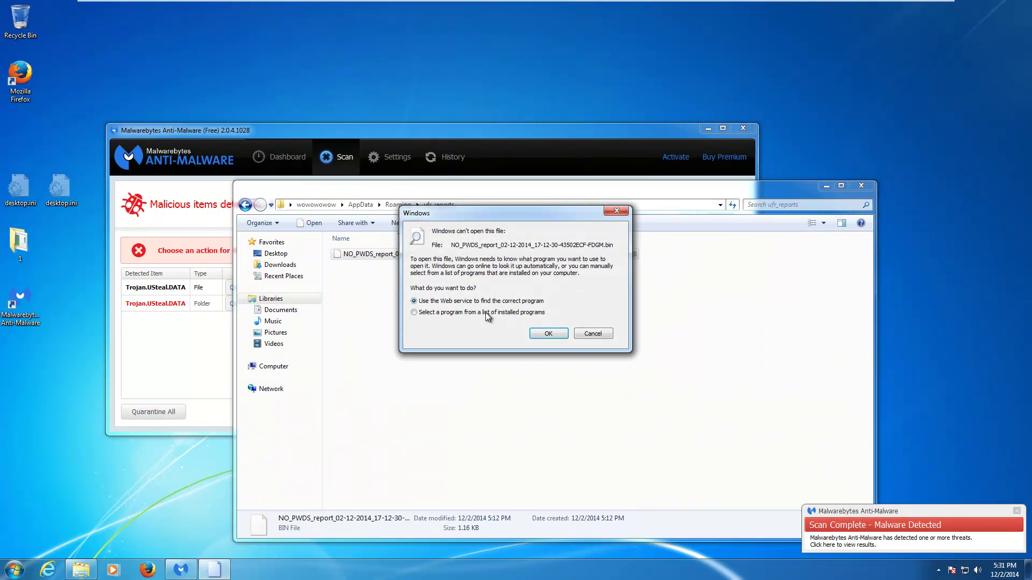
{"action": "left_click", "coordinate": [416, 312]}
{"action": "left_click", "coordinate": [539, 334]}
{"action": "double_click", "coordinate": [415, 242]}
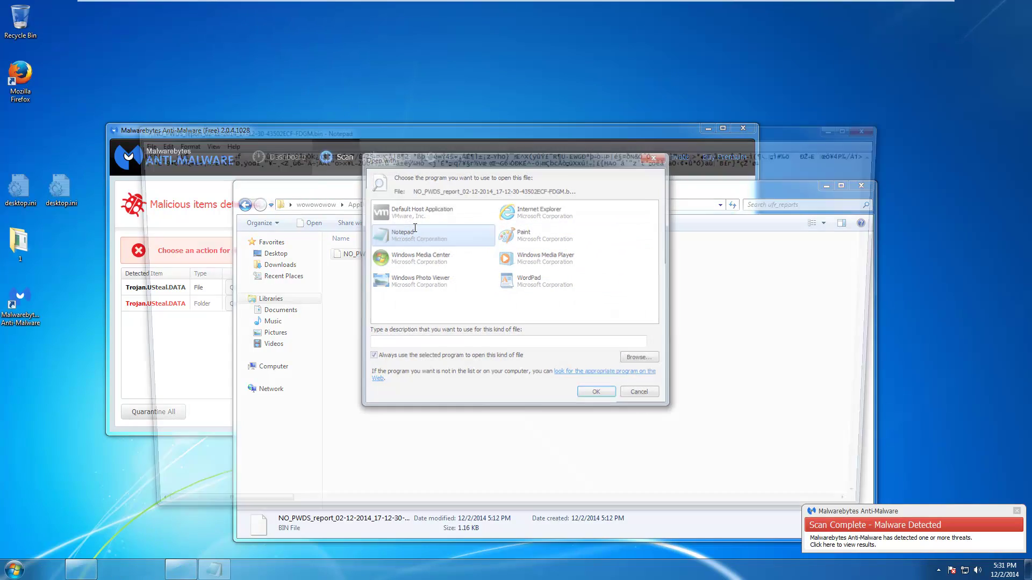
{"action": "scroll", "coordinate": [425, 335], "scroll_direction": "right", "scroll_amount": 3}
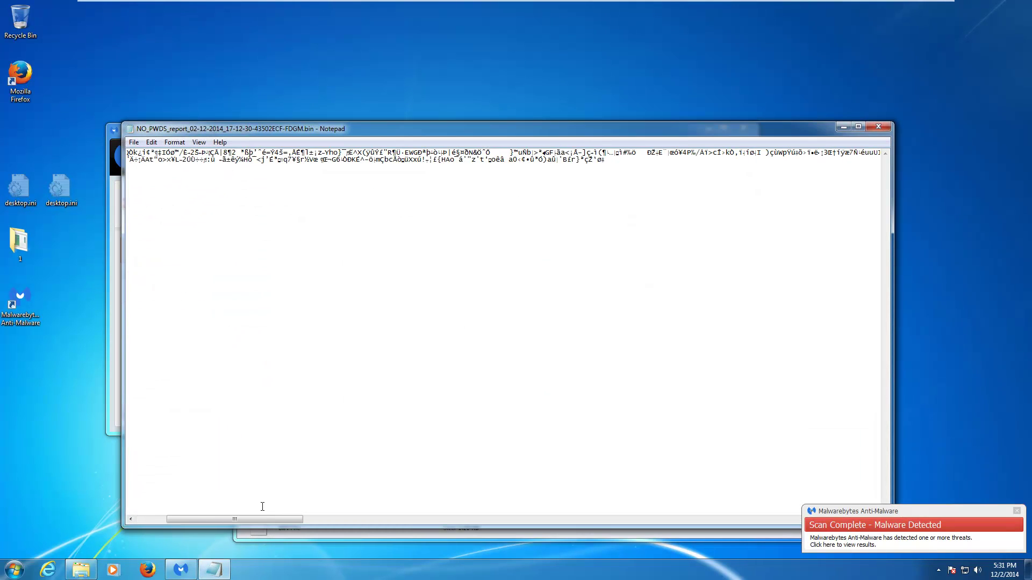
{"action": "left_click_drag", "start_coordinate": [260, 519], "coordinate": [930, 495]}
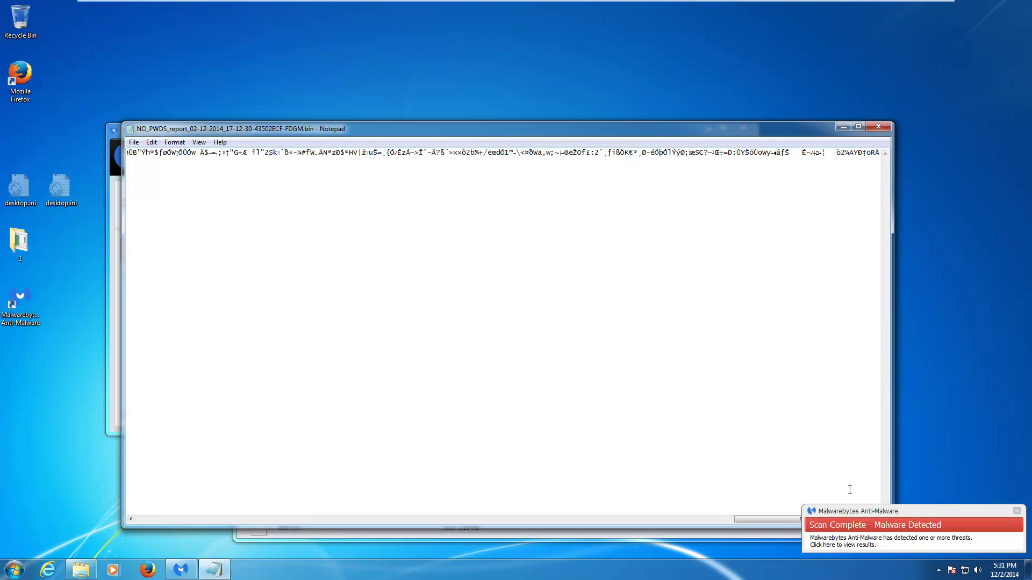
{"action": "left_click", "coordinate": [875, 126]}
{"action": "key", "text": "BackSpace"}
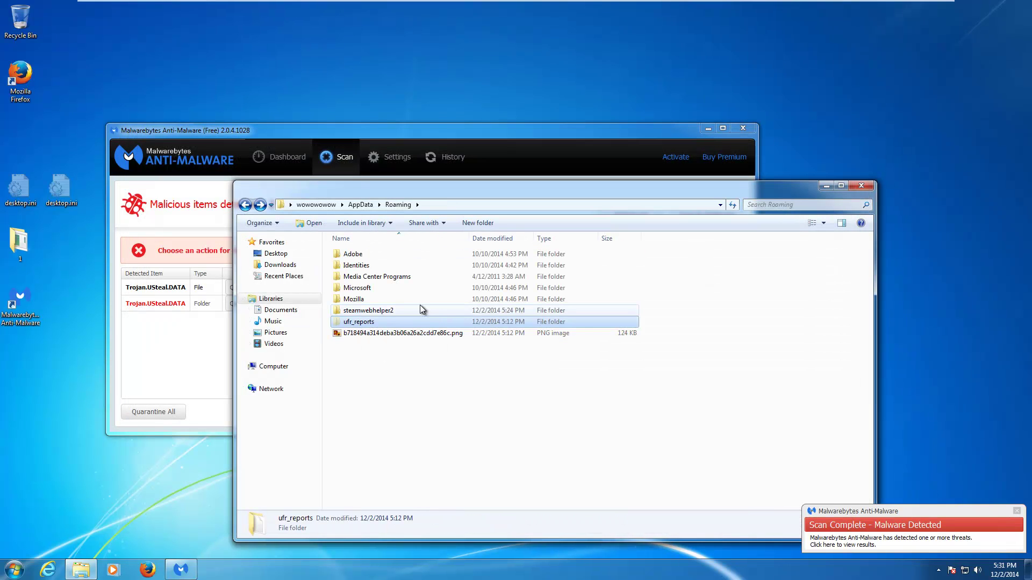
- View the PNG image in Roaming, then close the image viewer
{"action": "left_click", "coordinate": [415, 334]}
{"action": "double_click", "coordinate": [415, 334]}
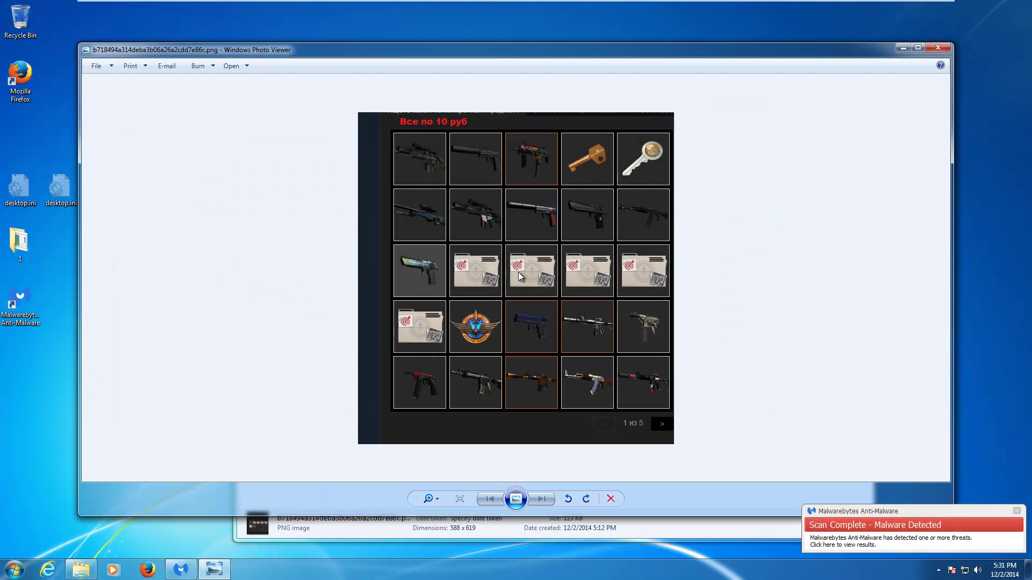
{"action": "scroll", "coordinate": [515, 272], "scroll_direction": "up", "scroll_amount": 2}
{"action": "scroll", "coordinate": [711, 201], "scroll_direction": "down", "scroll_amount": 2}
{"action": "left_click", "coordinate": [935, 48]}
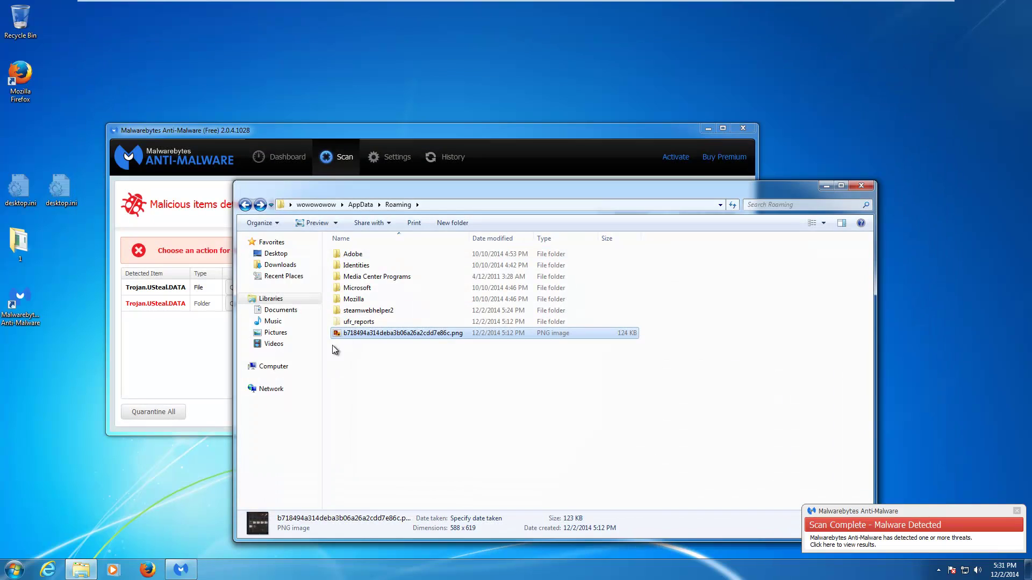
- Look inside the steamwebhelper2 and Mozilla folders, then close Explorer
{"action": "double_click", "coordinate": [353, 310]}
{"action": "key", "text": "BackSpace"}
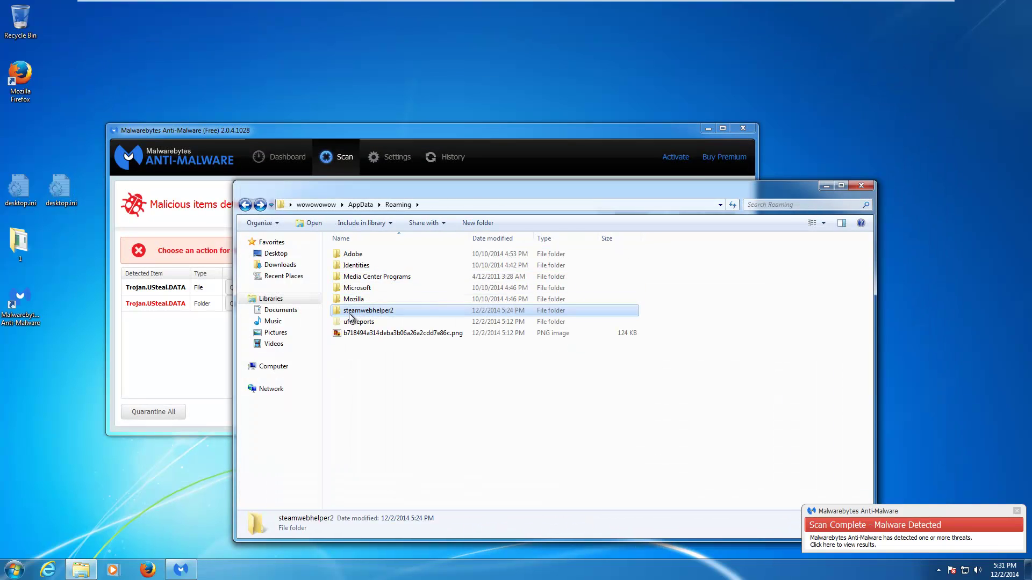
{"action": "double_click", "coordinate": [354, 298]}
{"action": "key", "text": "BackSpace"}
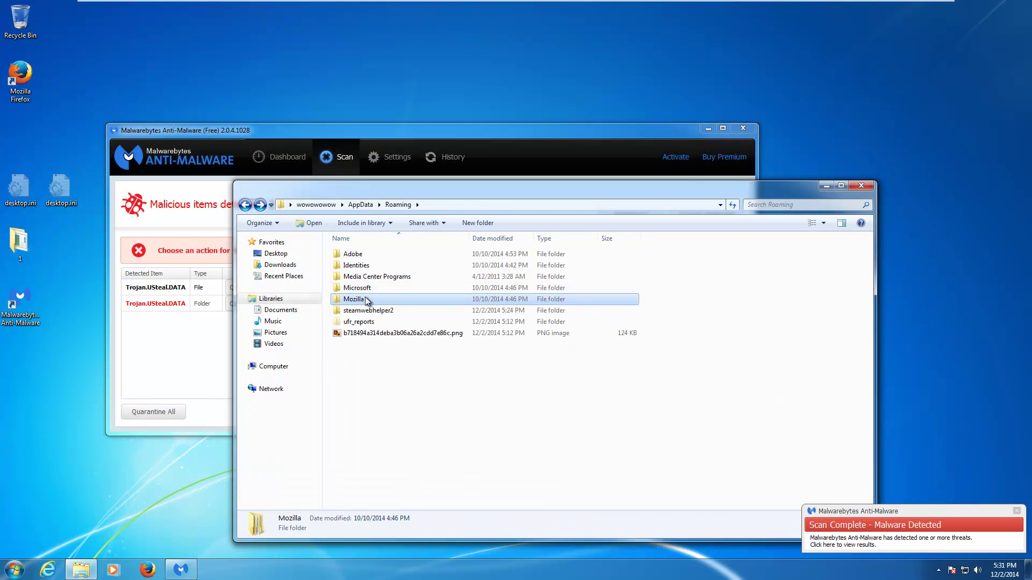
{"action": "left_click", "coordinate": [864, 186]}
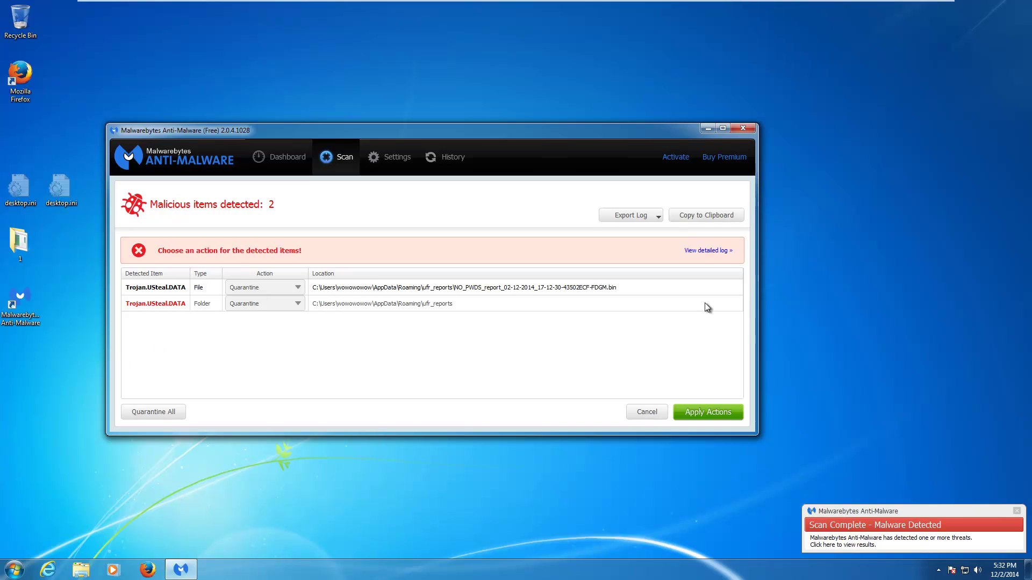
- Quarantine both Trojan.UStealData detections and go back to the Main Menu
{"action": "left_click", "coordinate": [709, 411]}
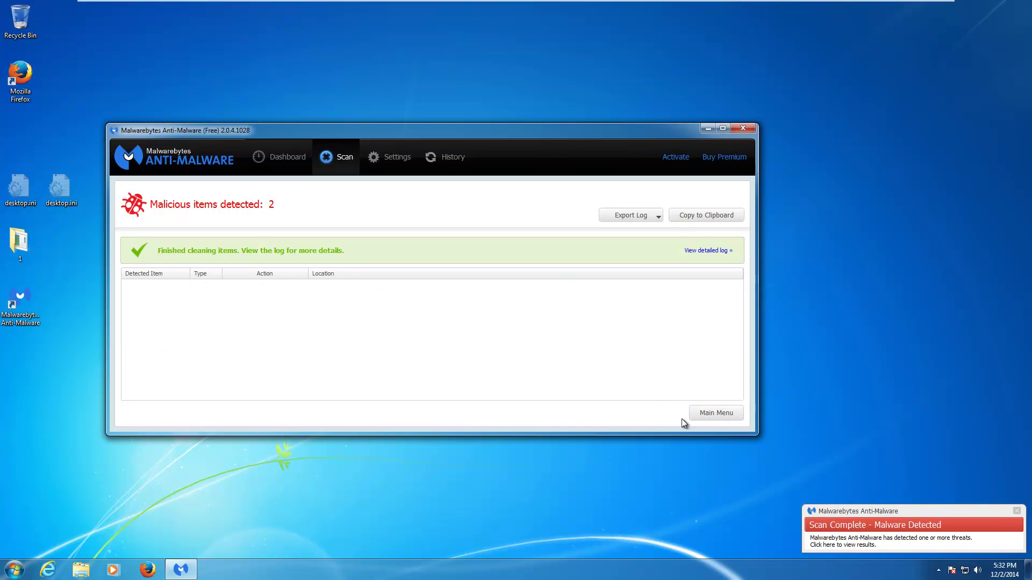
{"action": "left_click", "coordinate": [695, 418]}
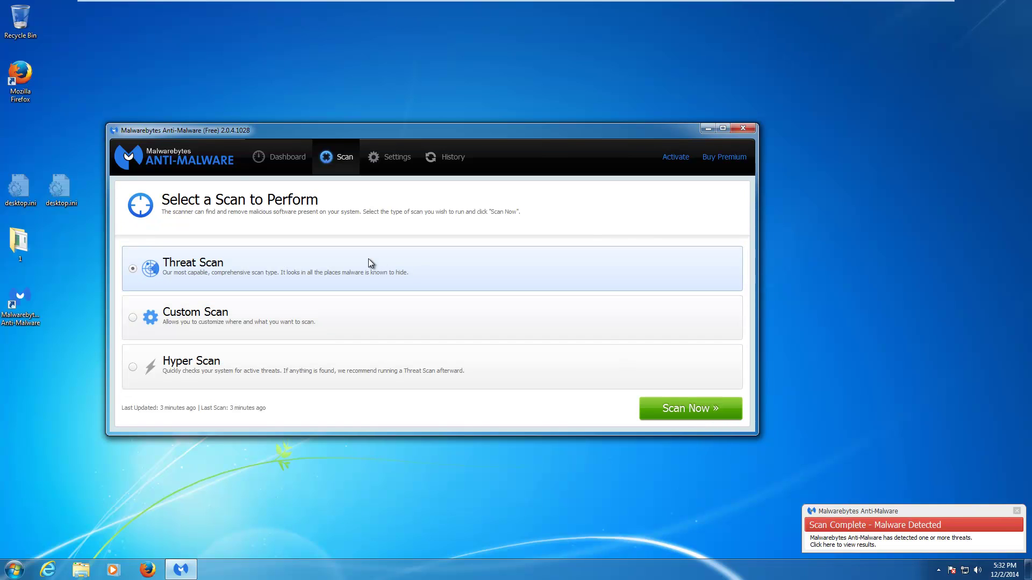